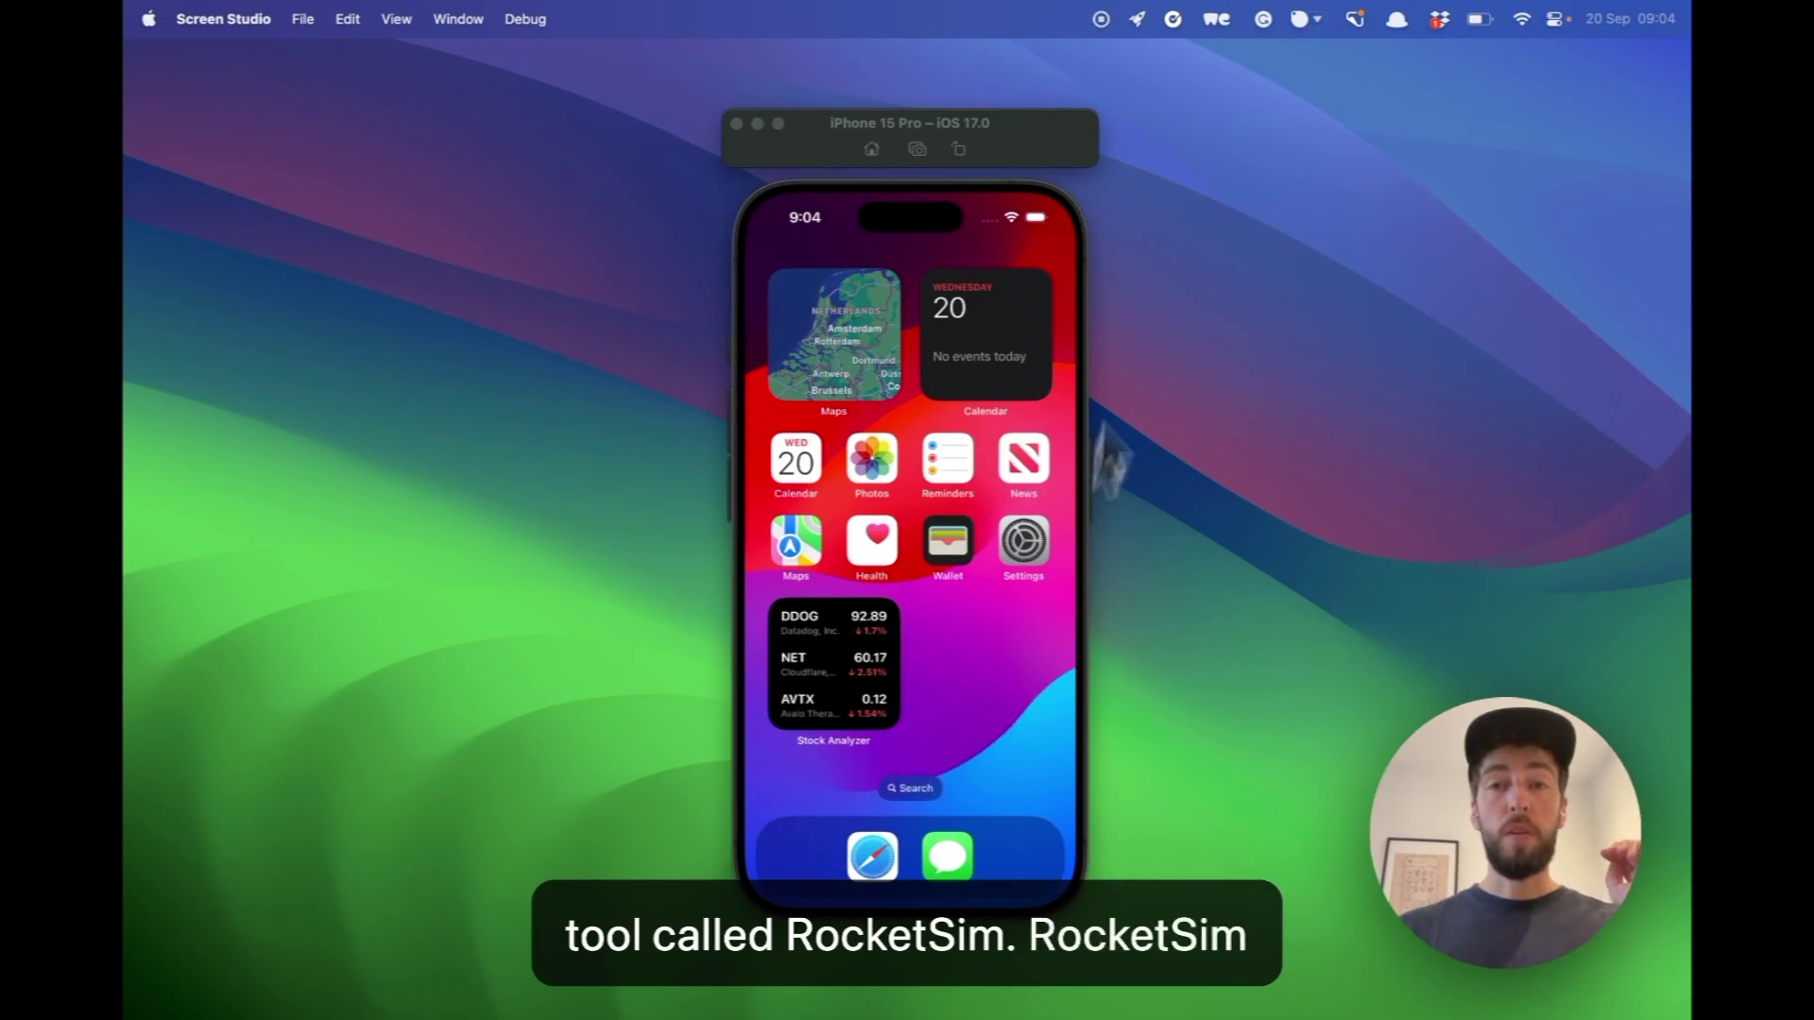
- Open RocketSim's menu bar menu listing recording, screenshot and cache-cleanup actions
click(1138, 20)
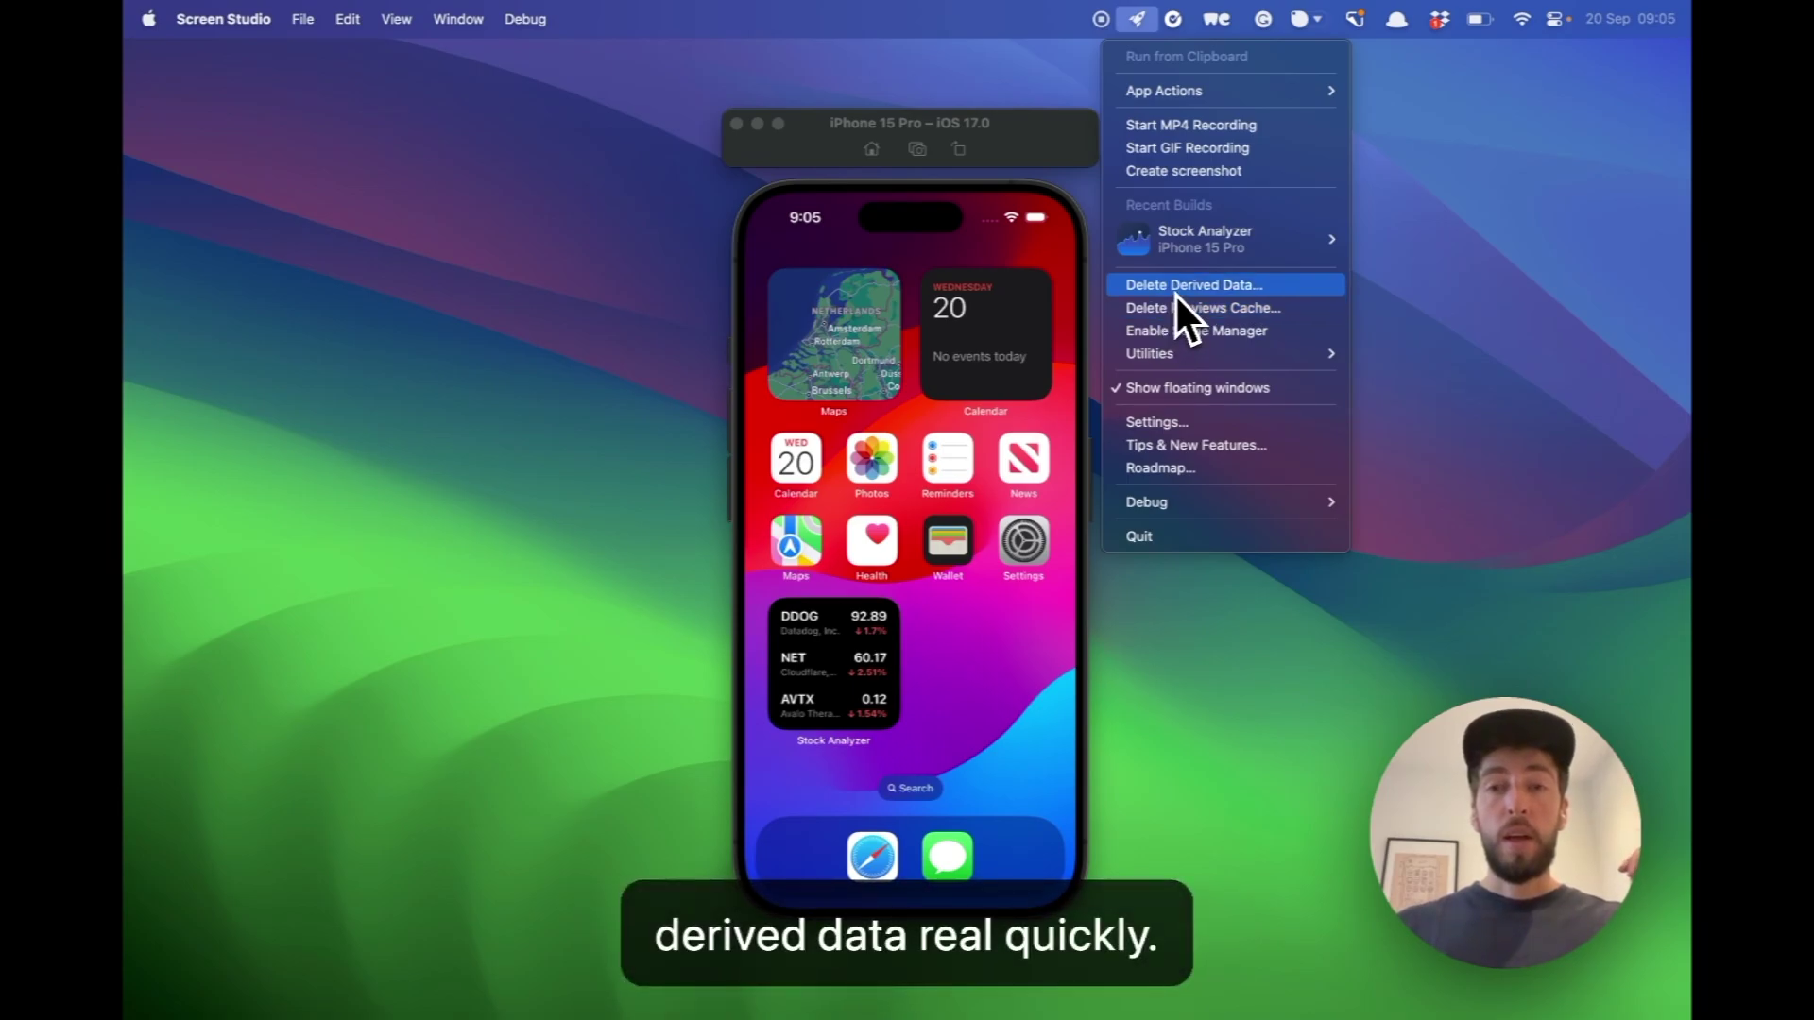
- Reveal RocketSim's side panel by the simulator, browse design, networking and accessibility views, and reposition the window
click(1148, 23)
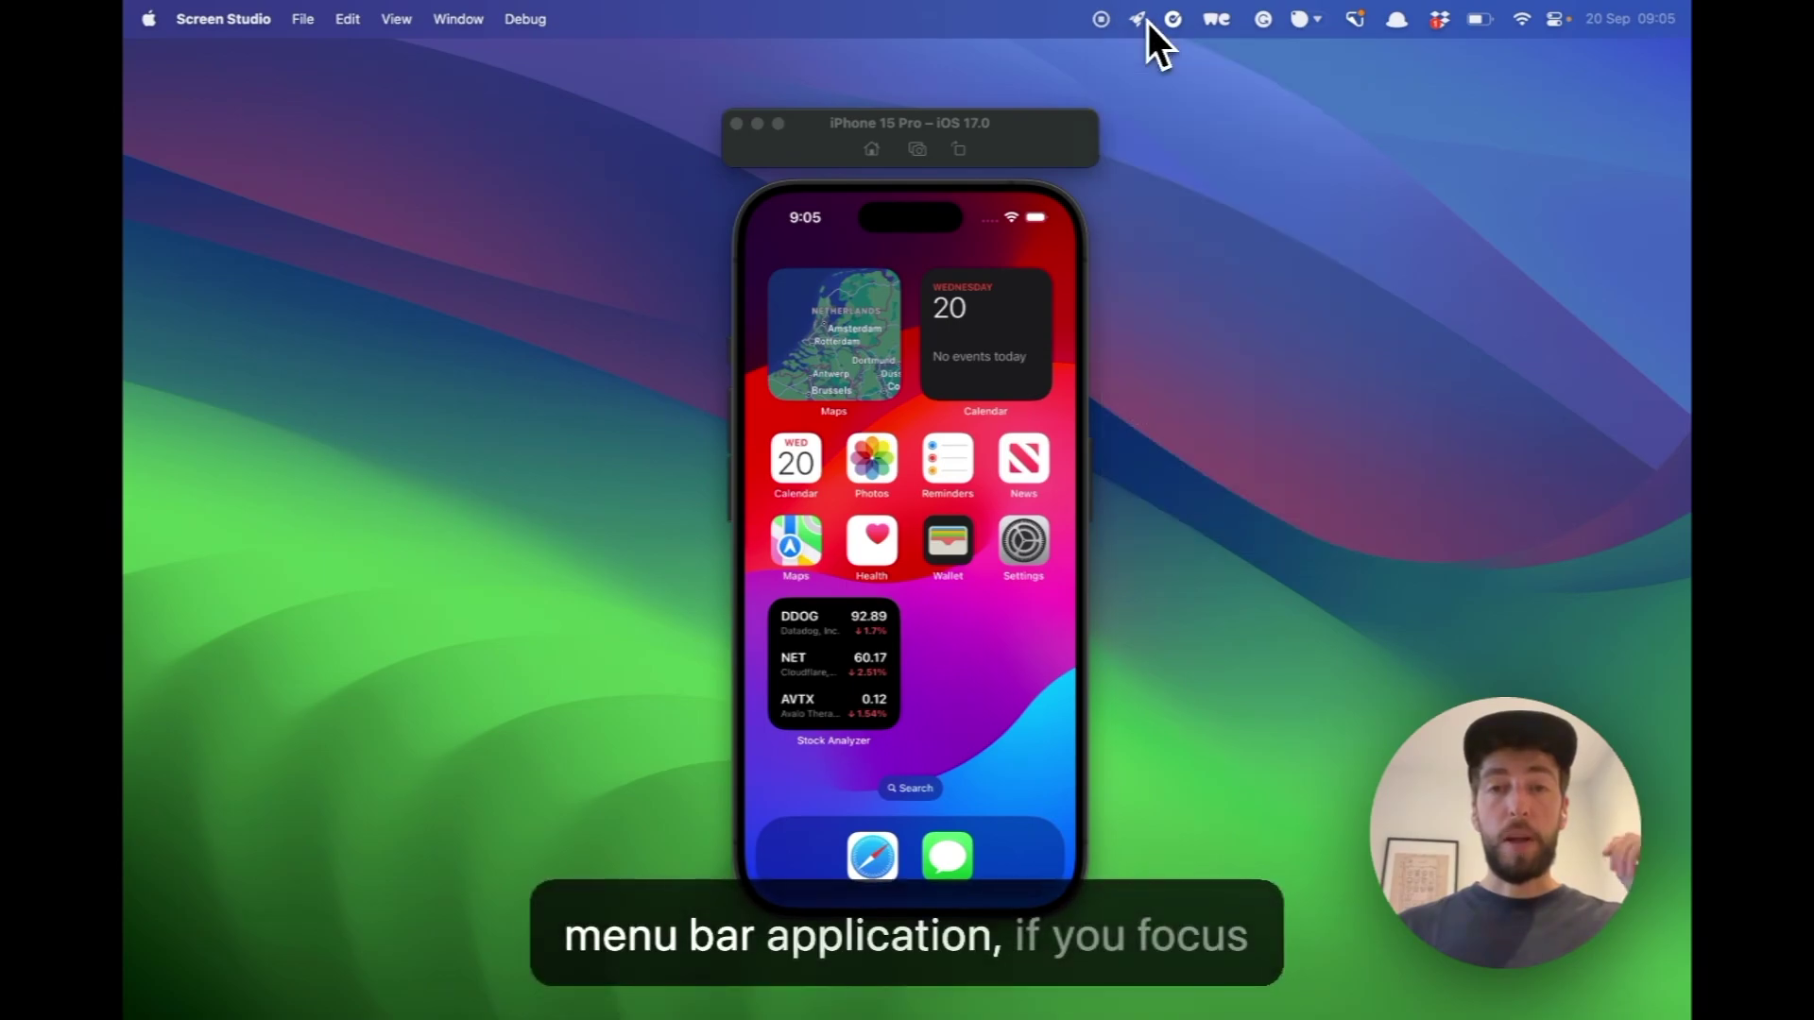
click(926, 126)
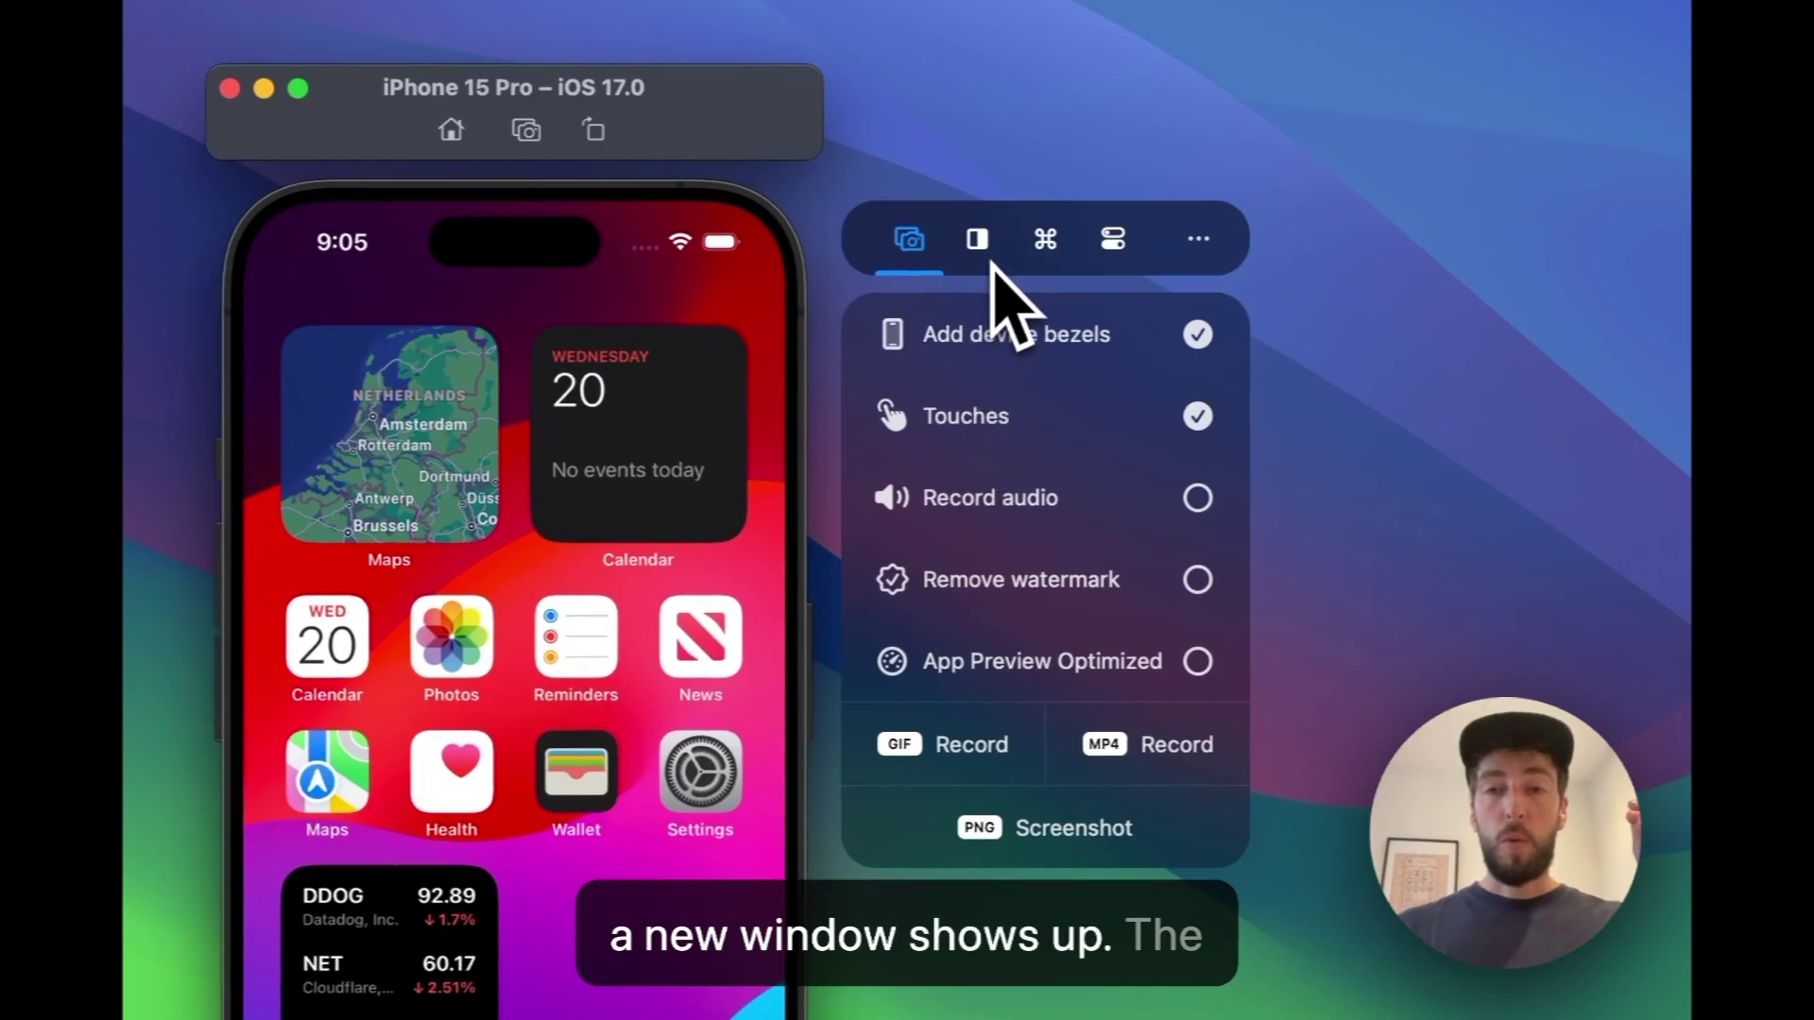
click(989, 249)
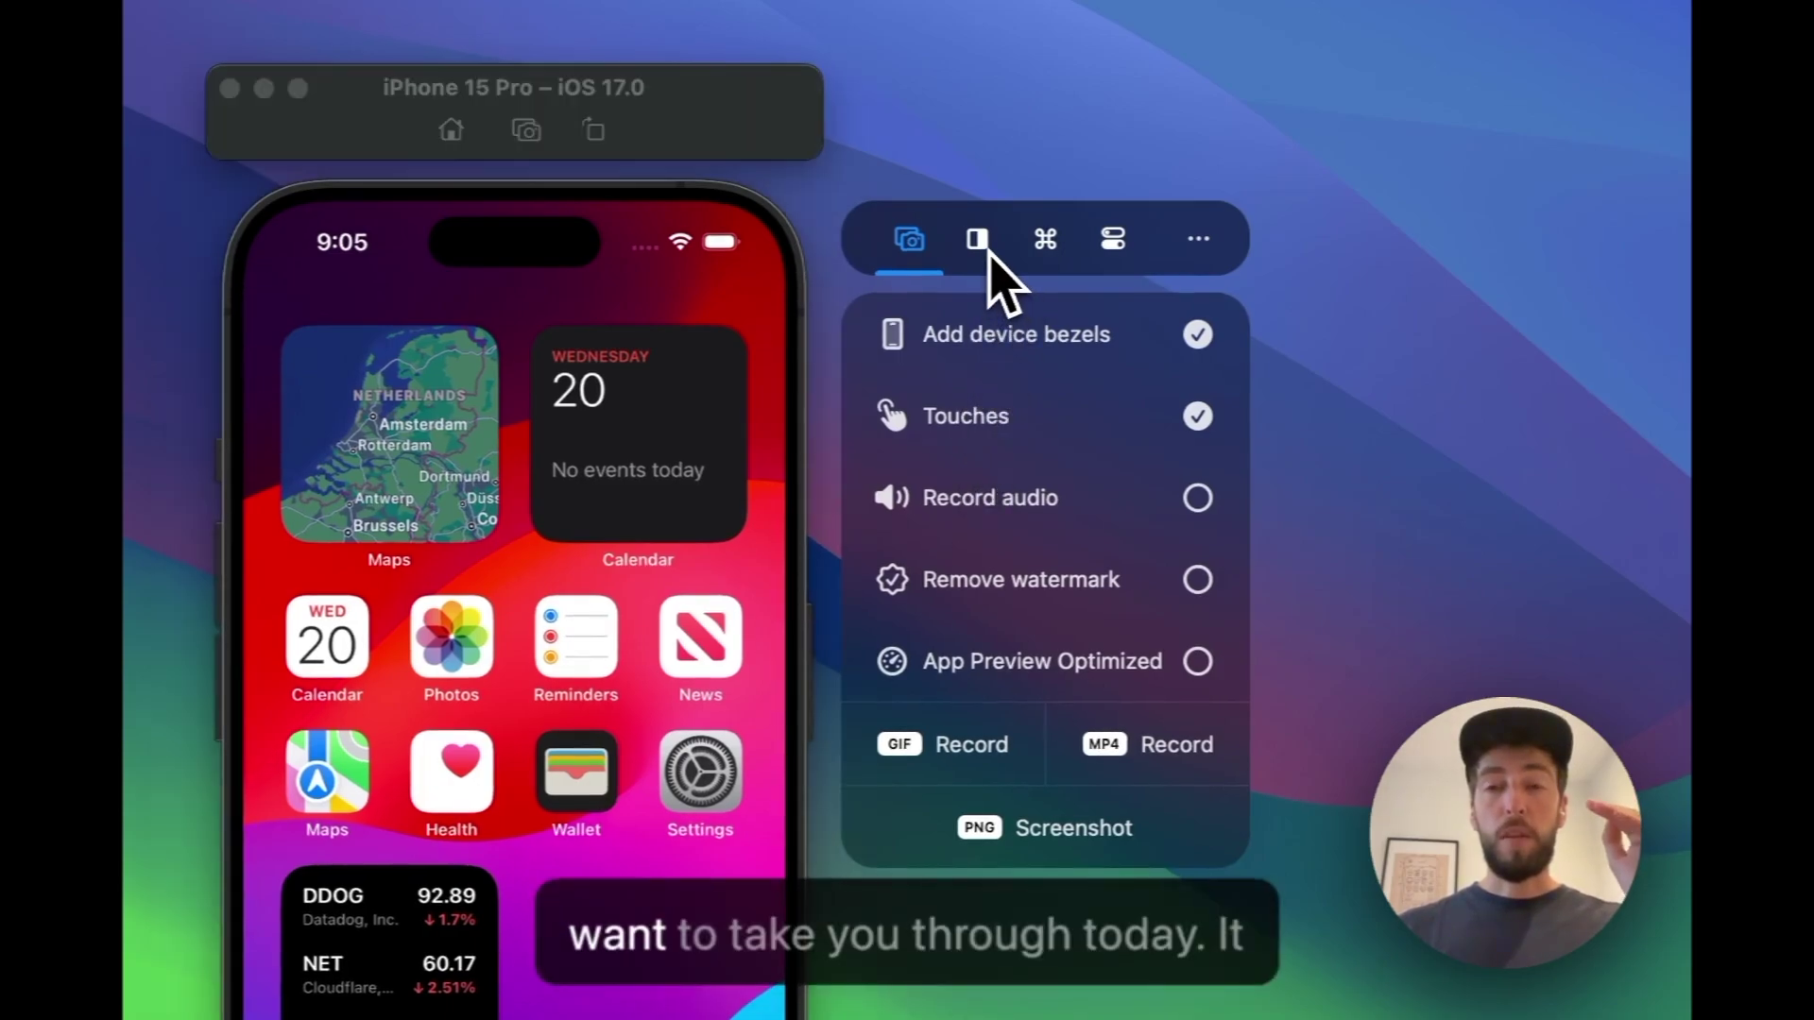
click(982, 242)
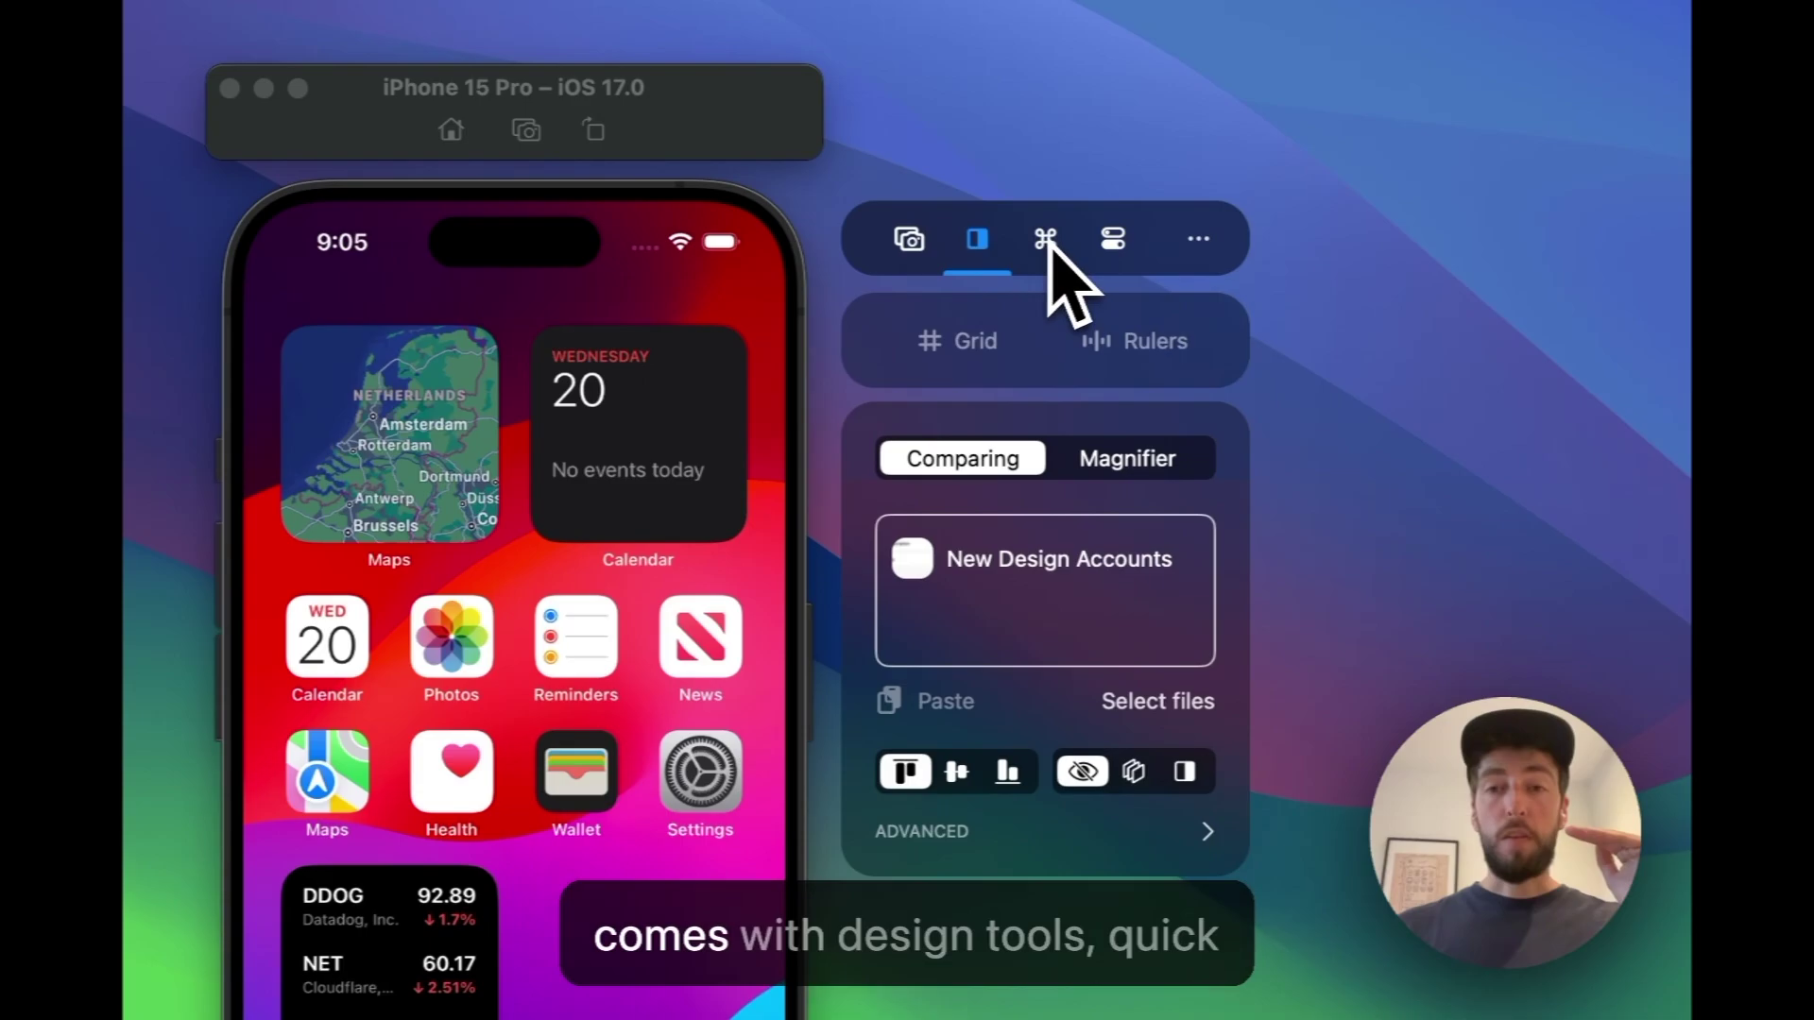
click(1044, 239)
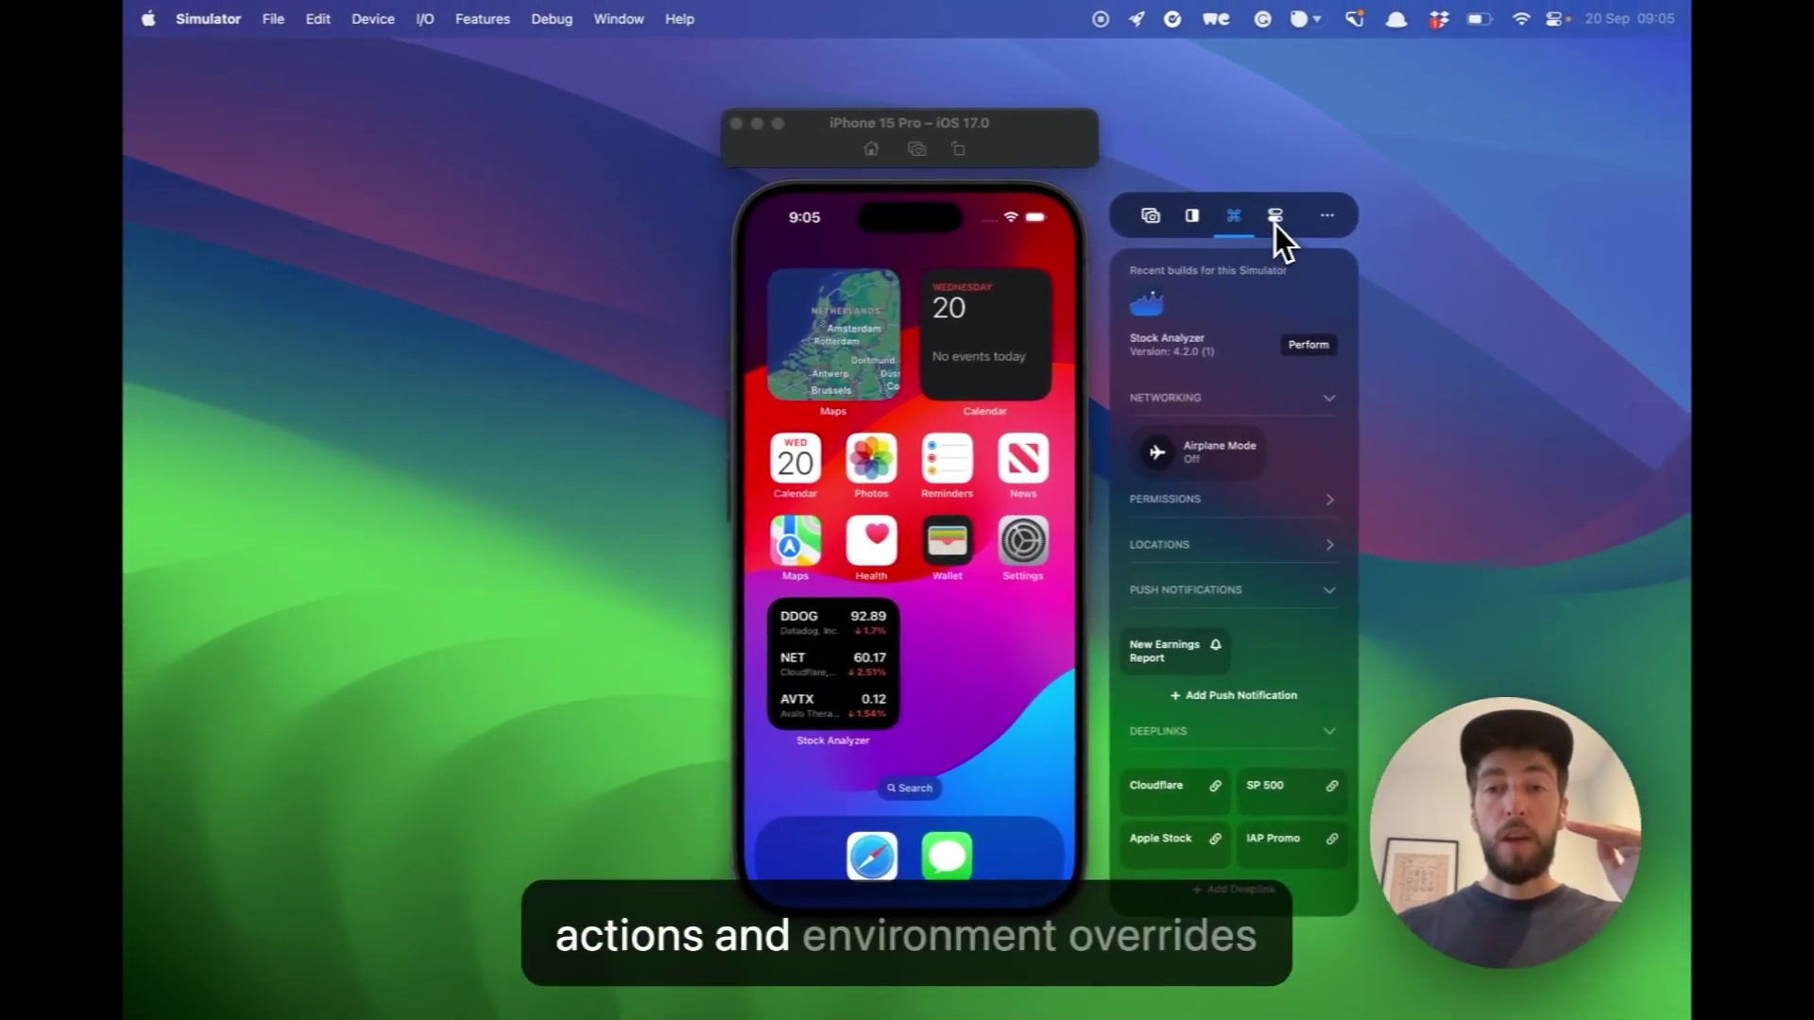
click(1268, 218)
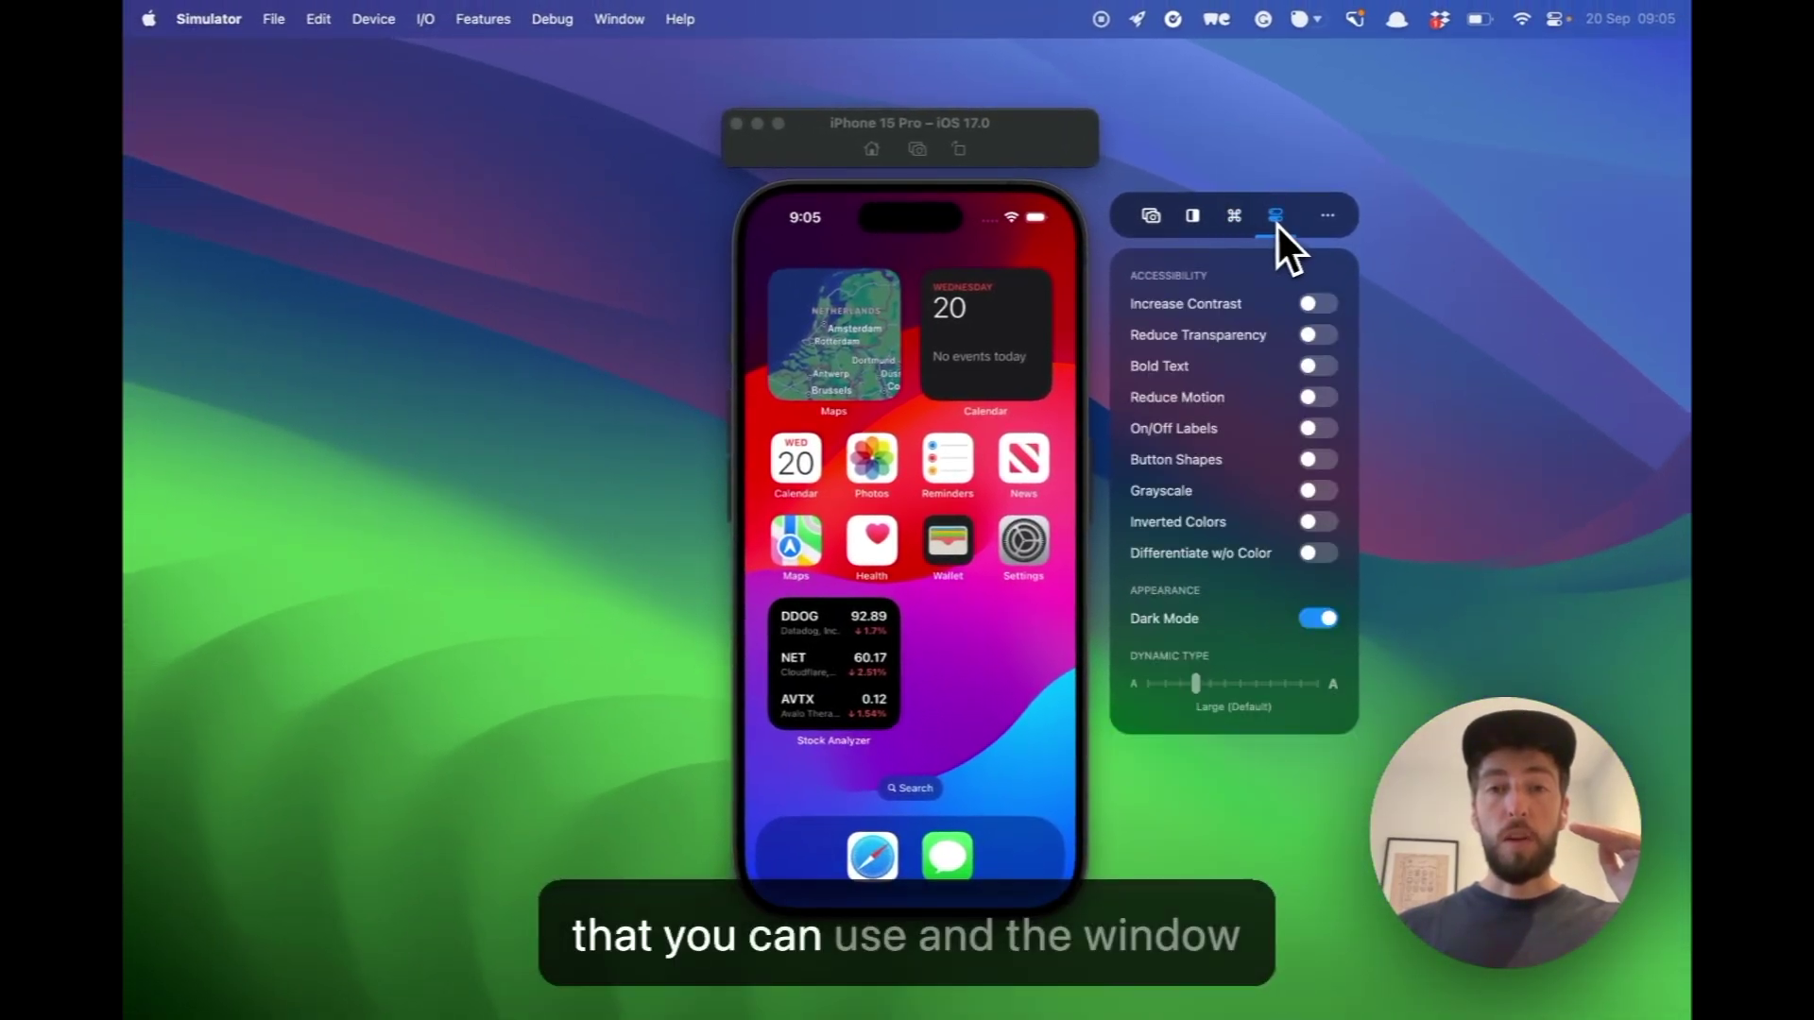
mouse_move(907, 122)
mouse_down()
mouse_move(695, 121)
mouse_move(852, 158)
mouse_move(924, 118)
mouse_move(901, 149)
mouse_up()
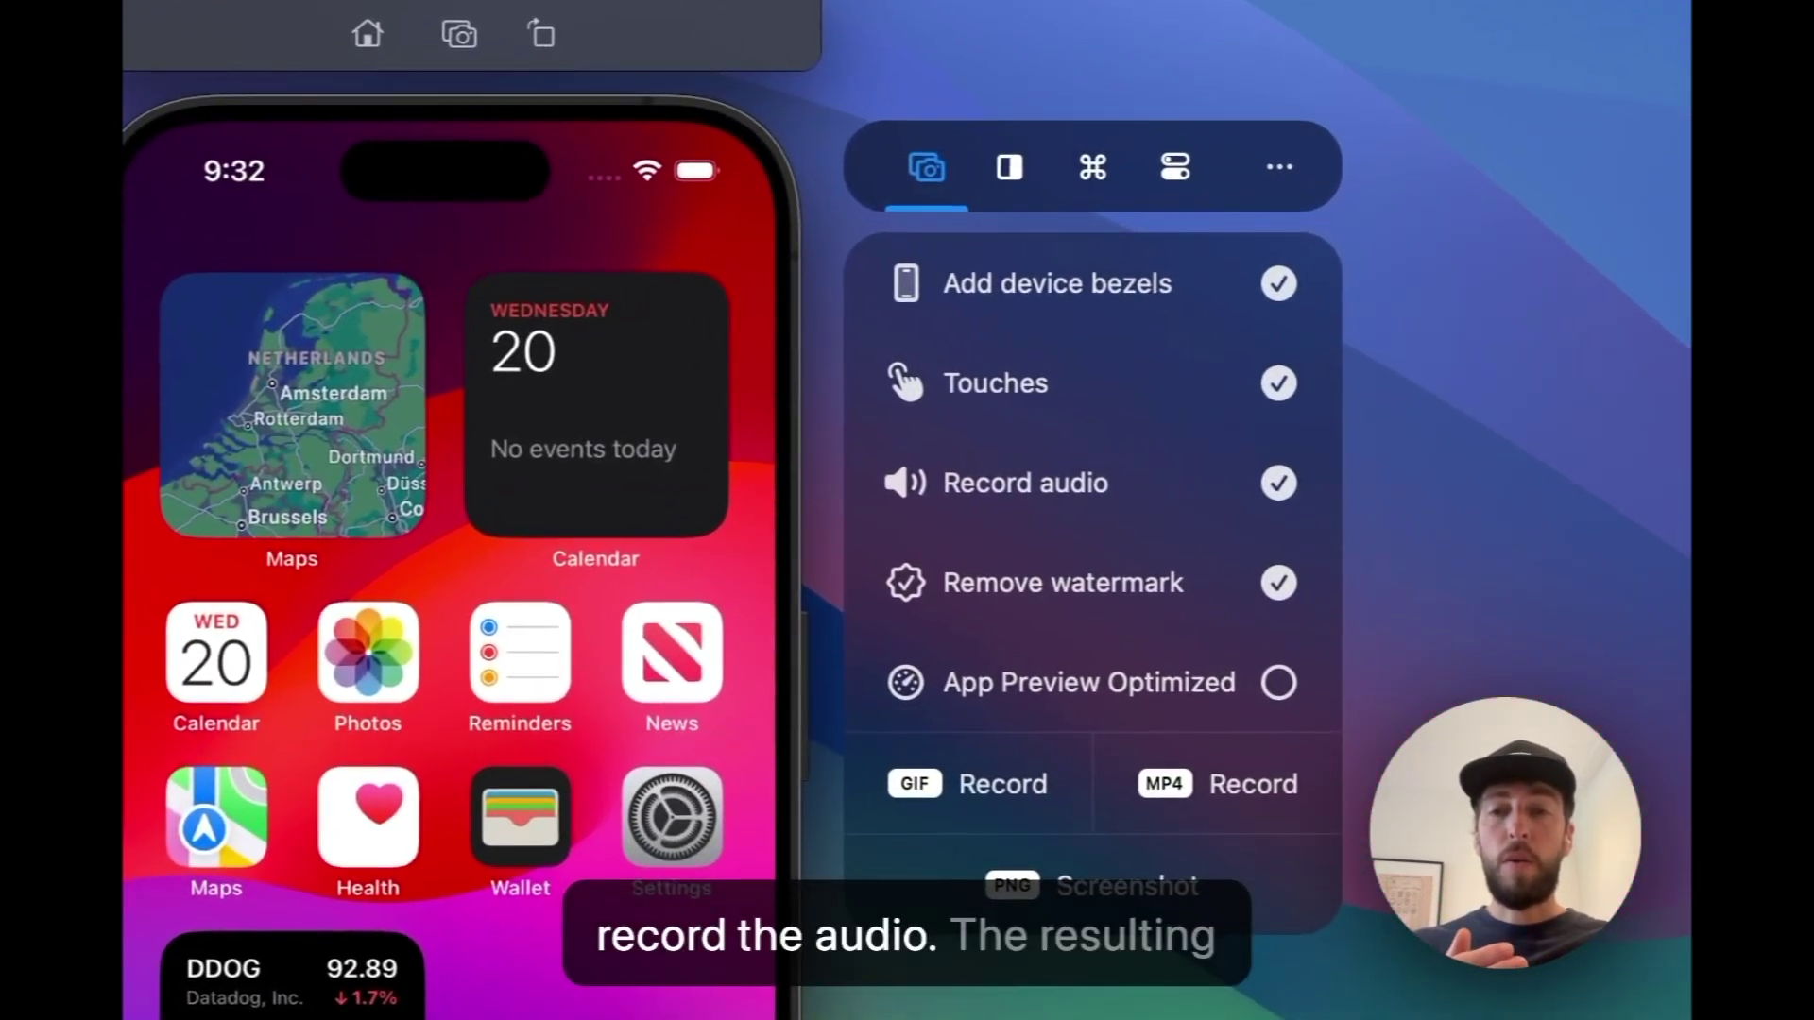
- Switch to Finder and Quick Look the latest RocketSim recording
key(super+Tab)
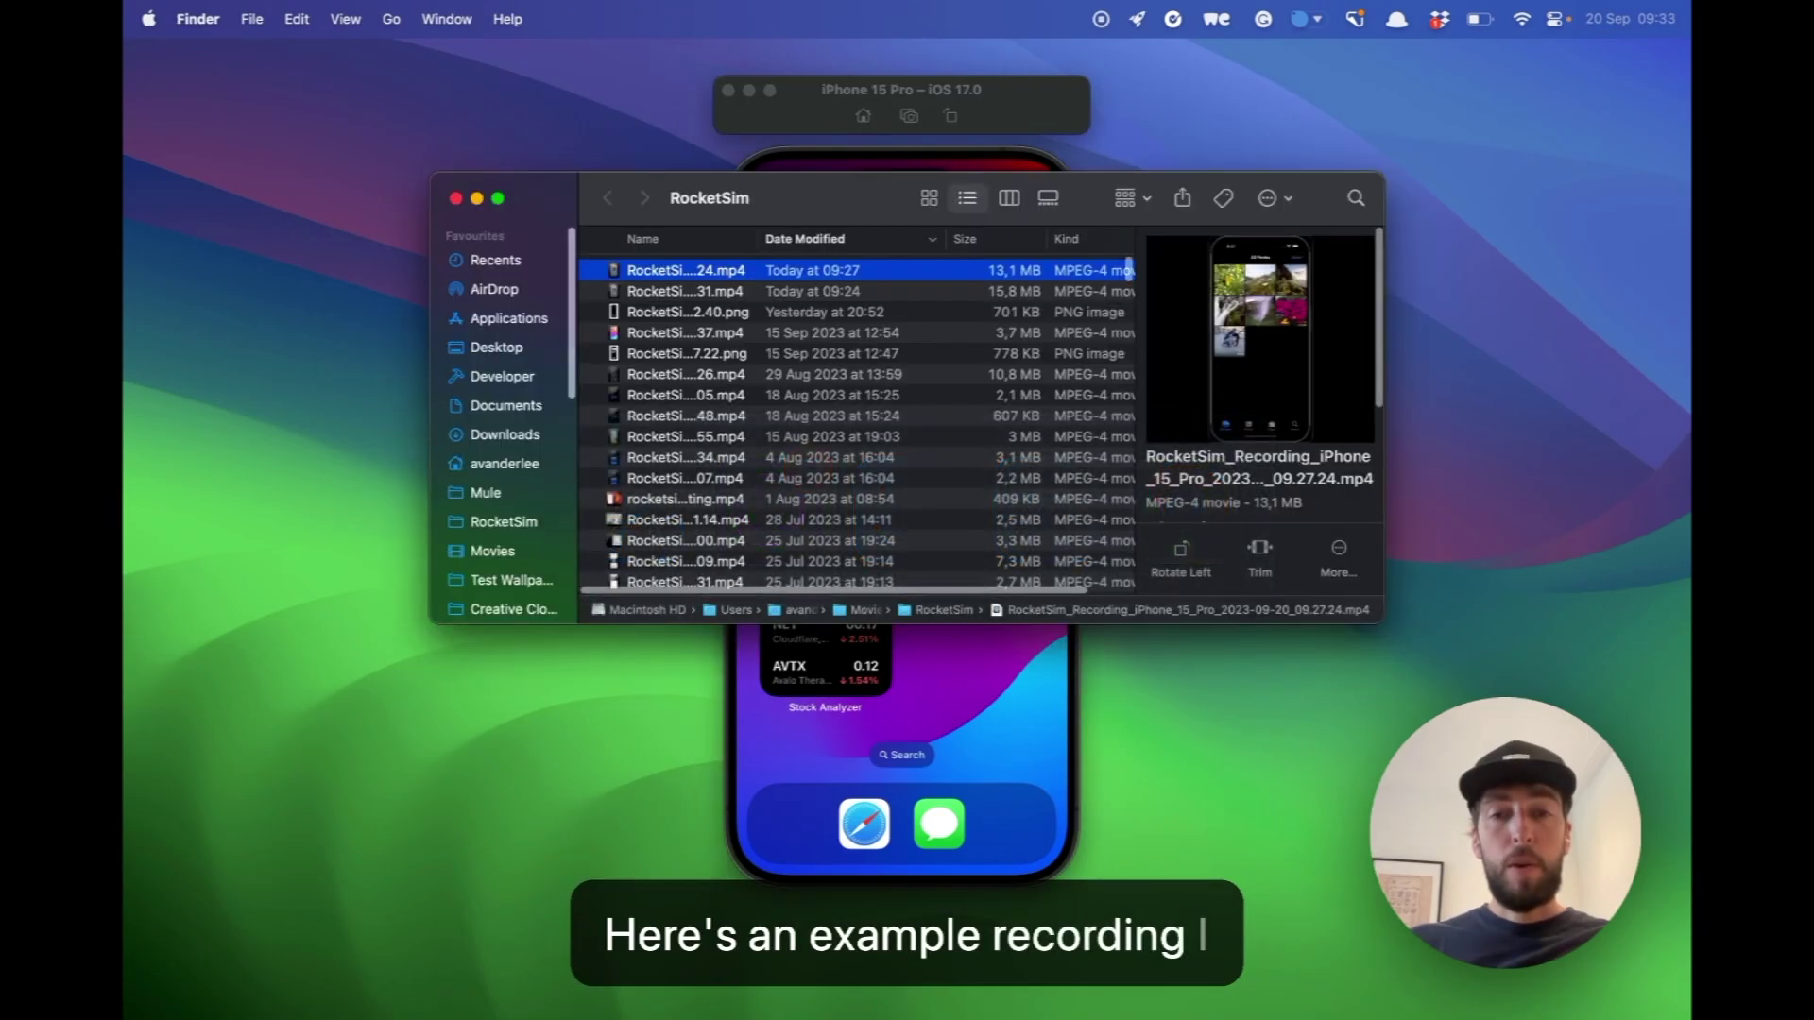
key(space)
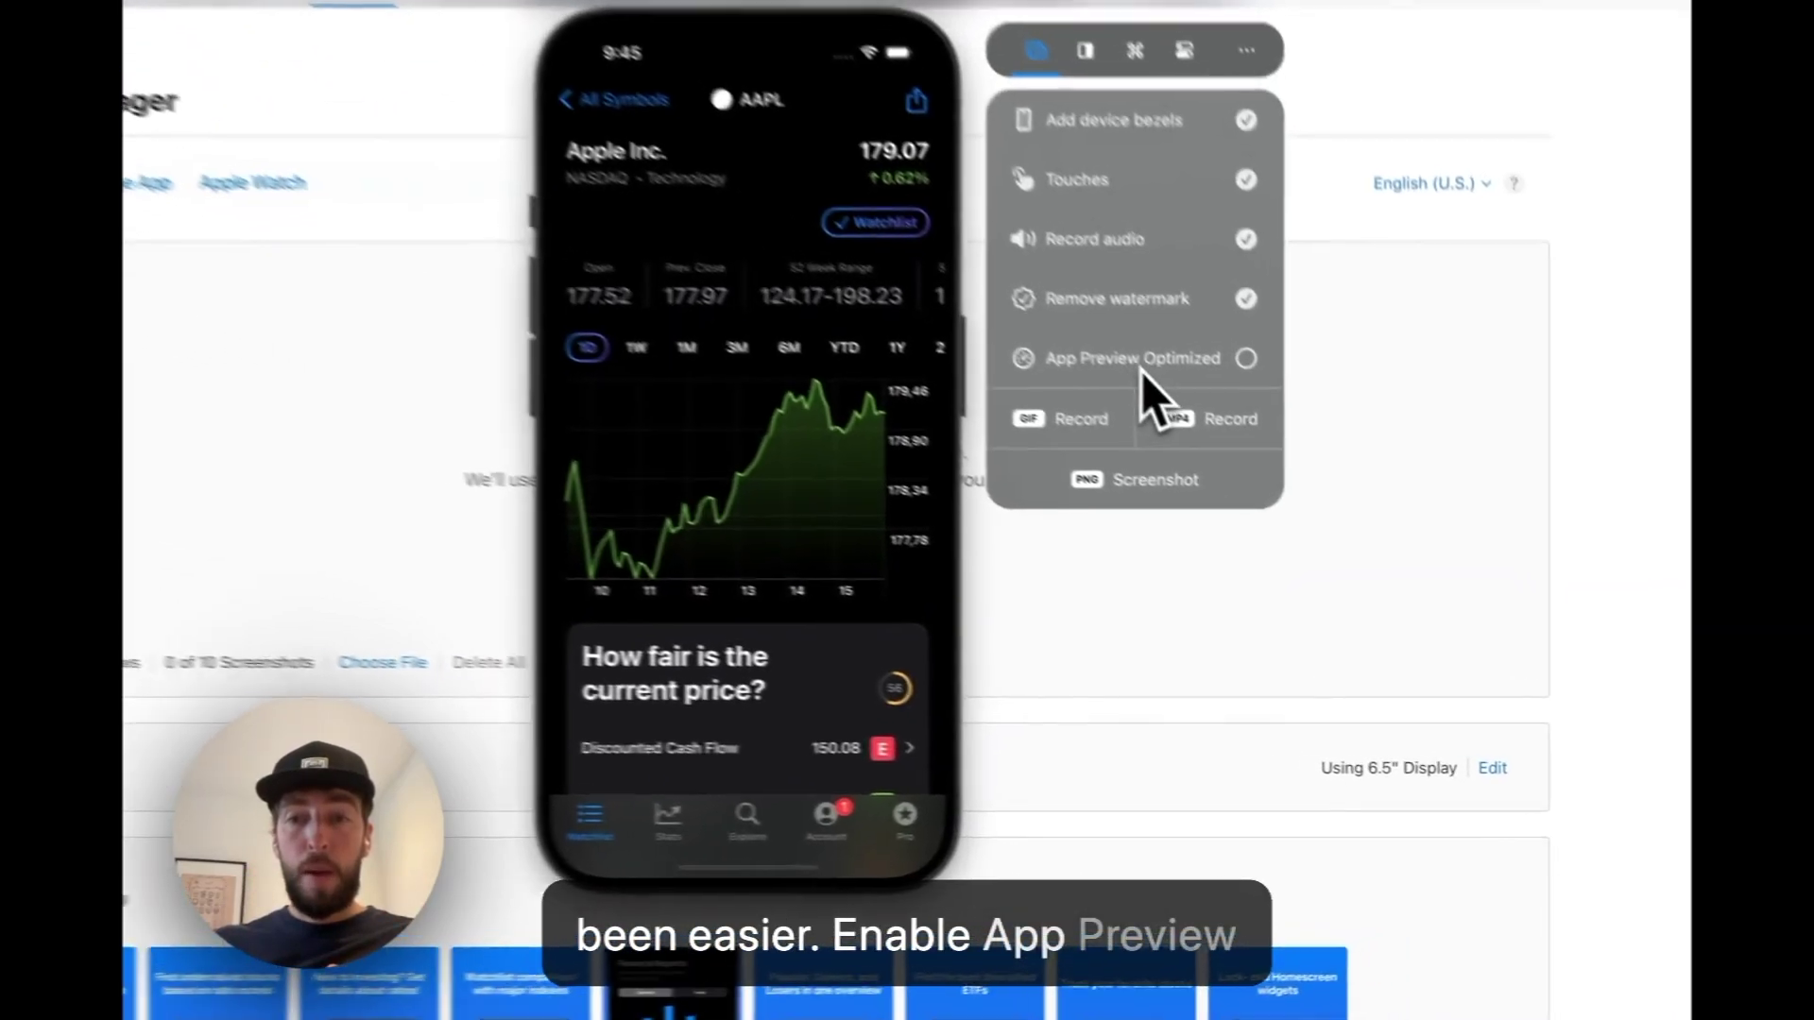
- Capture an App Preview Optimized JPEG of the AAPL page and drop it into App Store Connect
click(1233, 442)
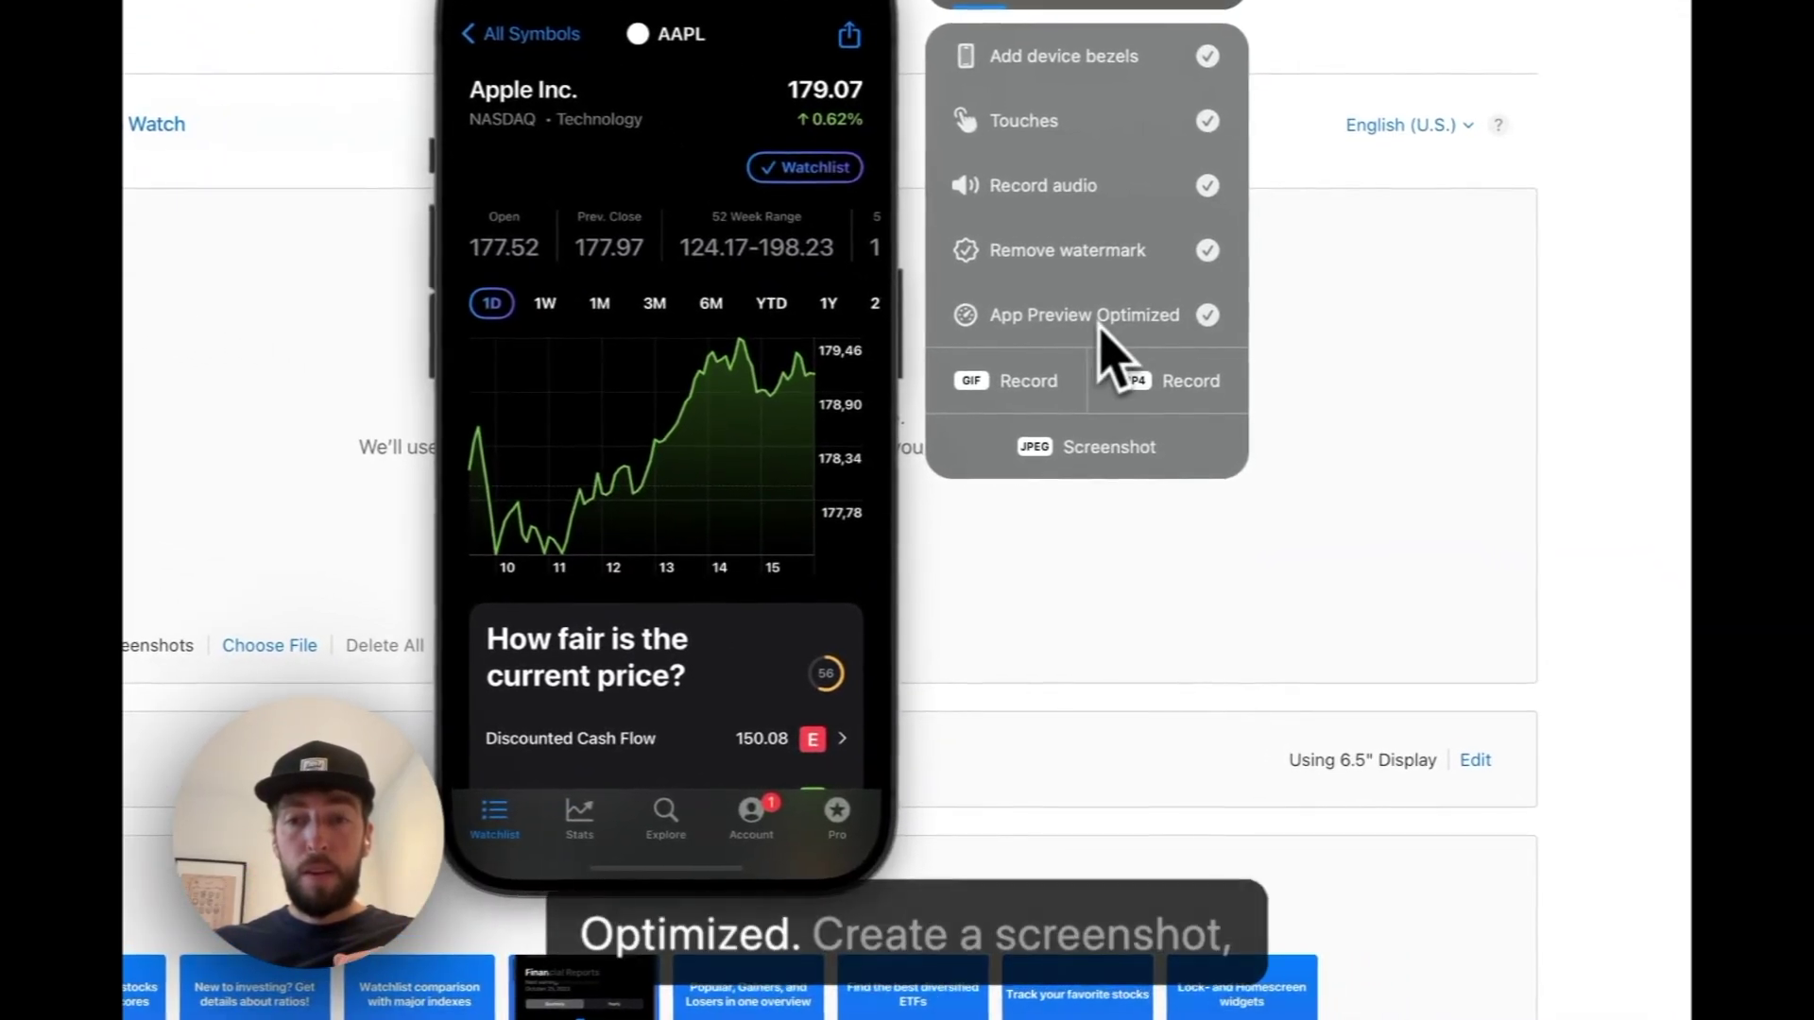
click(1086, 450)
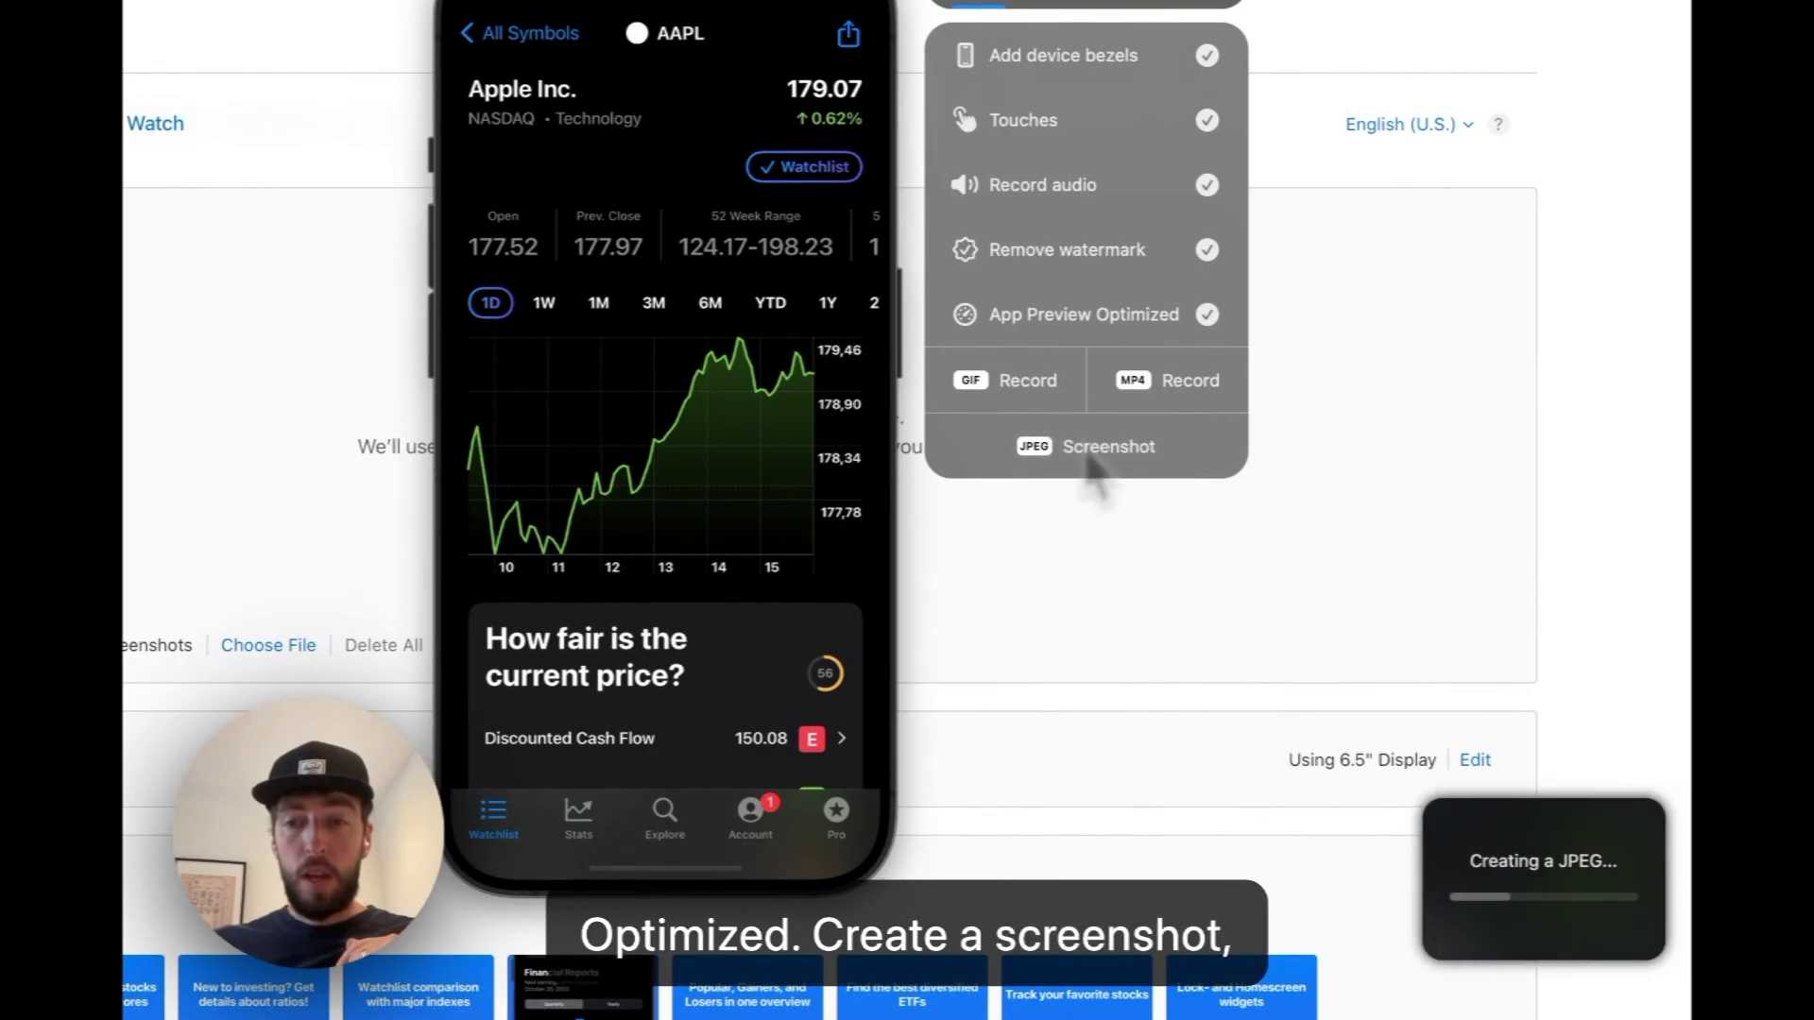
drag(1458, 949, 80, 446)
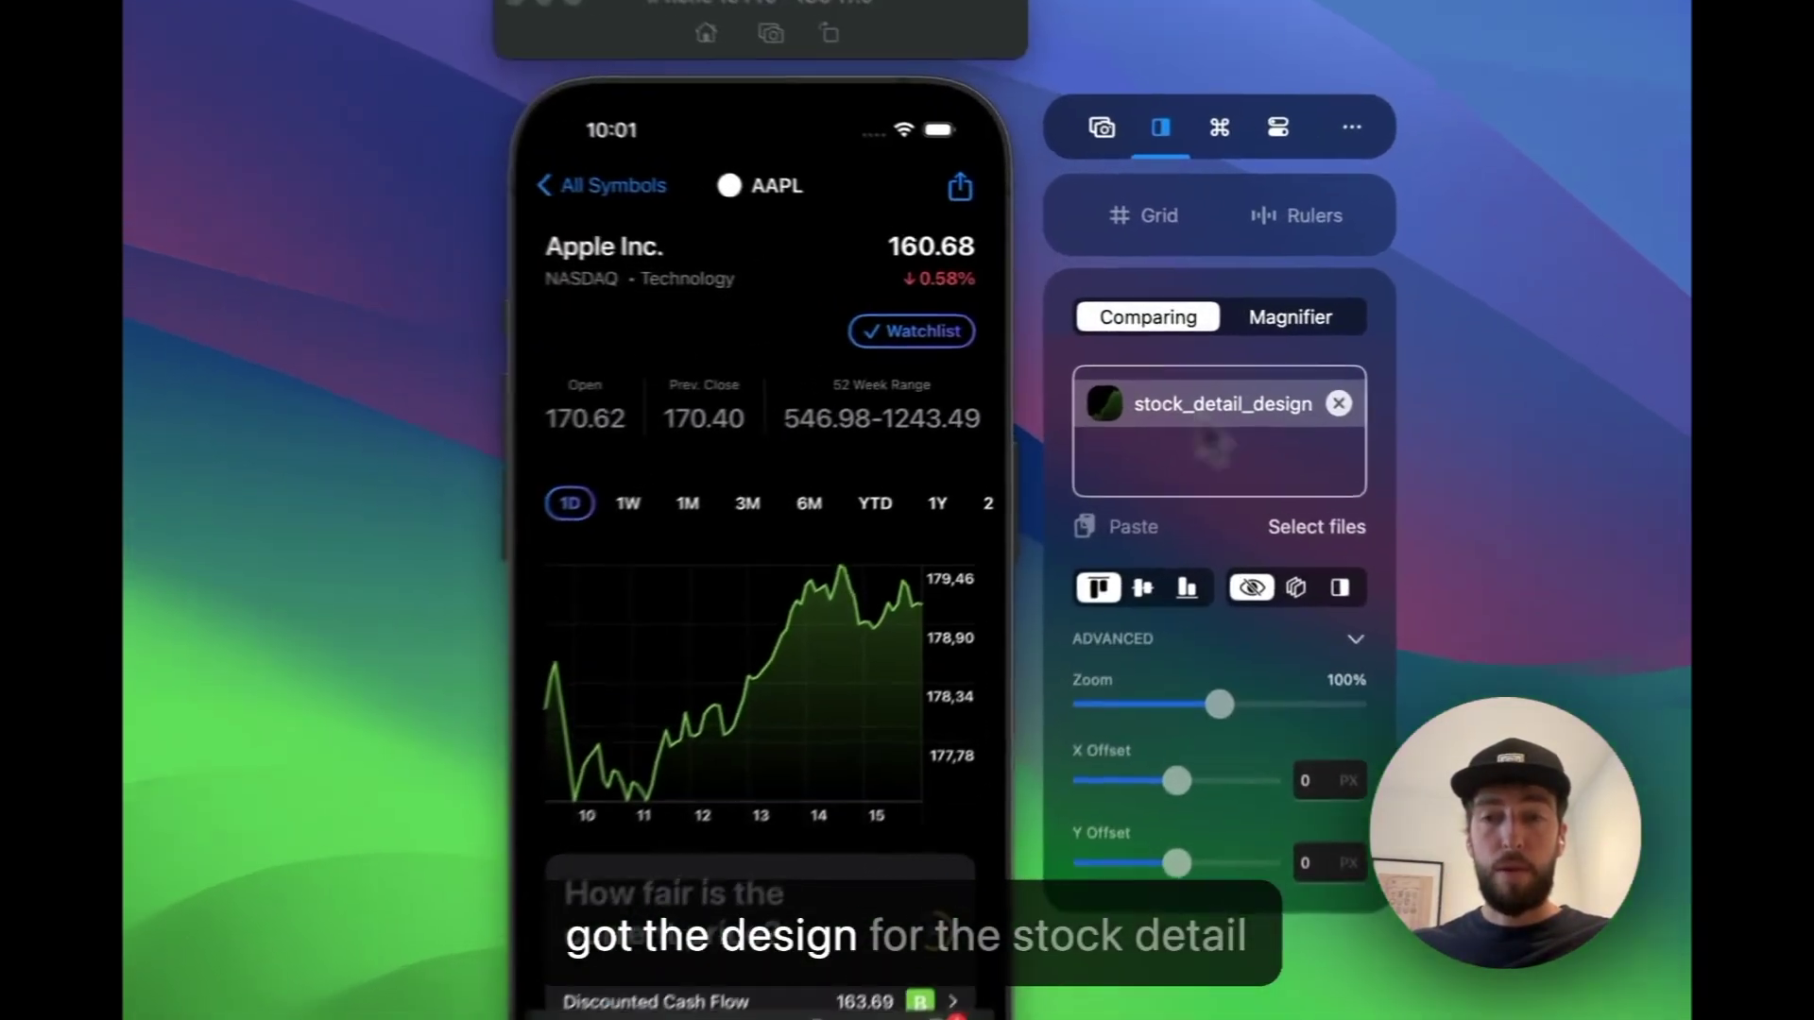
- Overlay stock_detail_design, adjust its opacity, then compare side by side and move the divider
click(1200, 410)
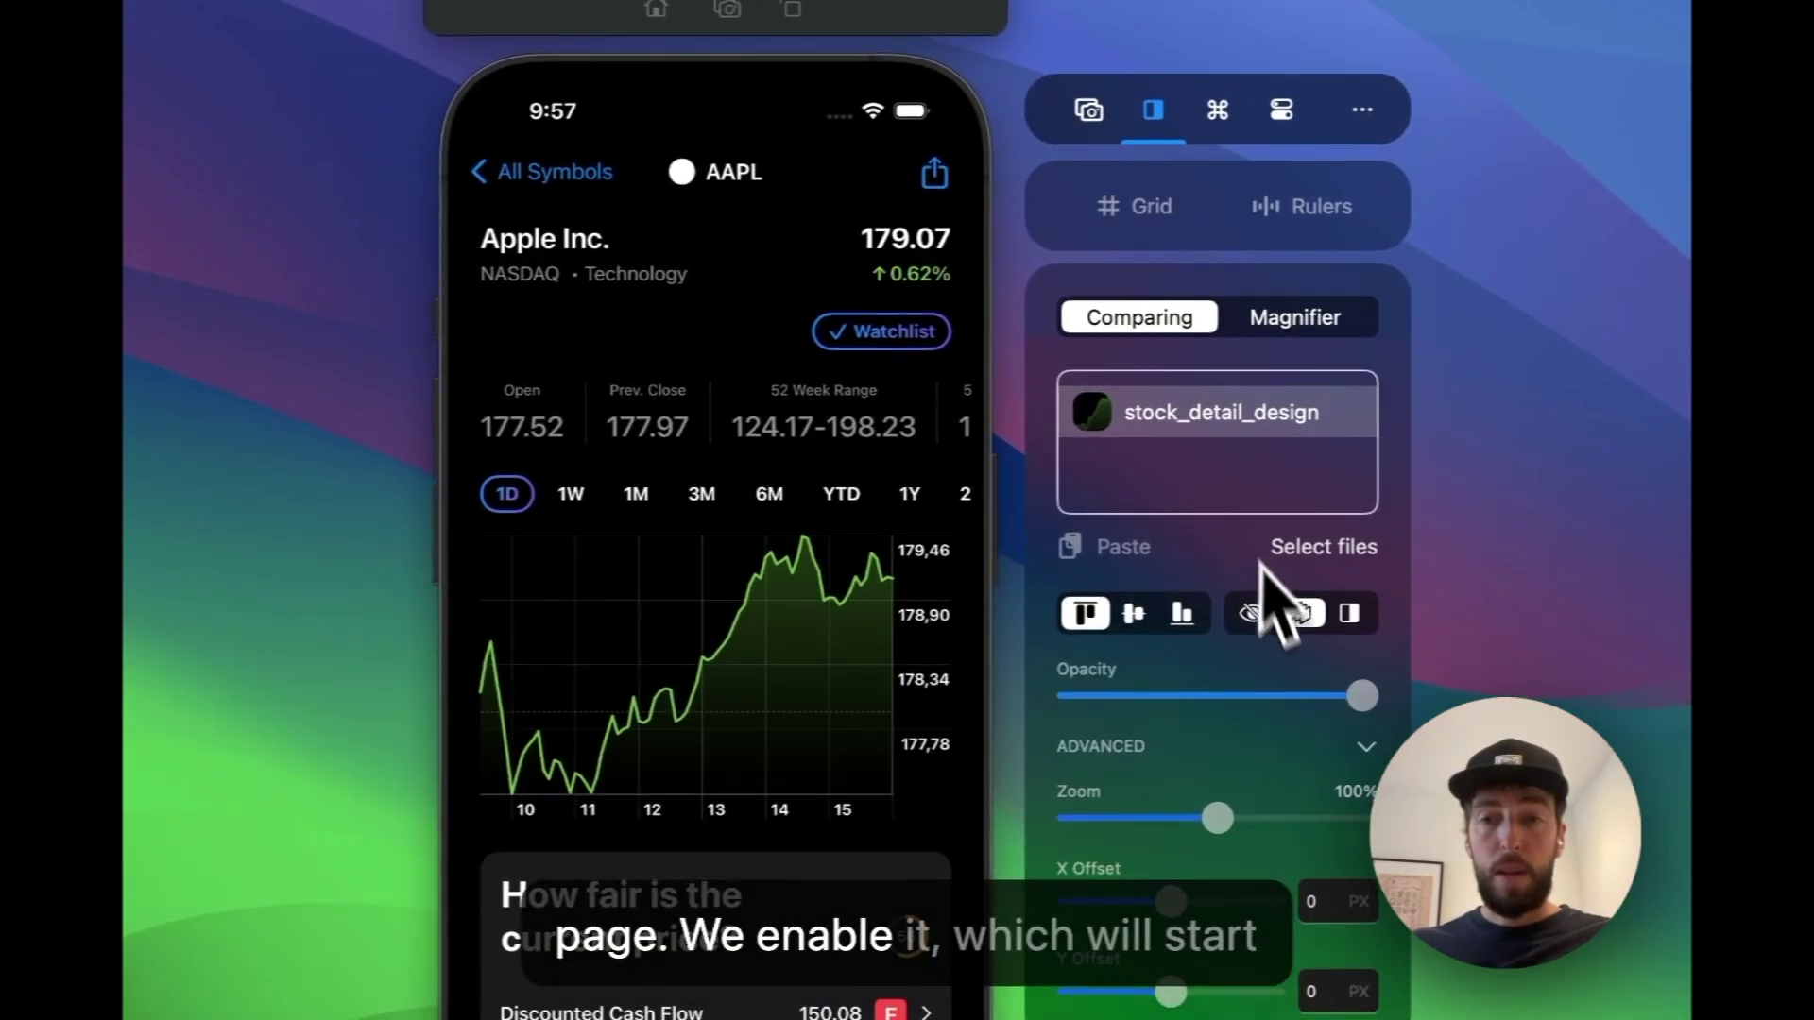
mouse_move(1361, 710)
mouse_down()
mouse_move(1089, 706)
mouse_move(1268, 715)
mouse_move(1365, 696)
mouse_up()
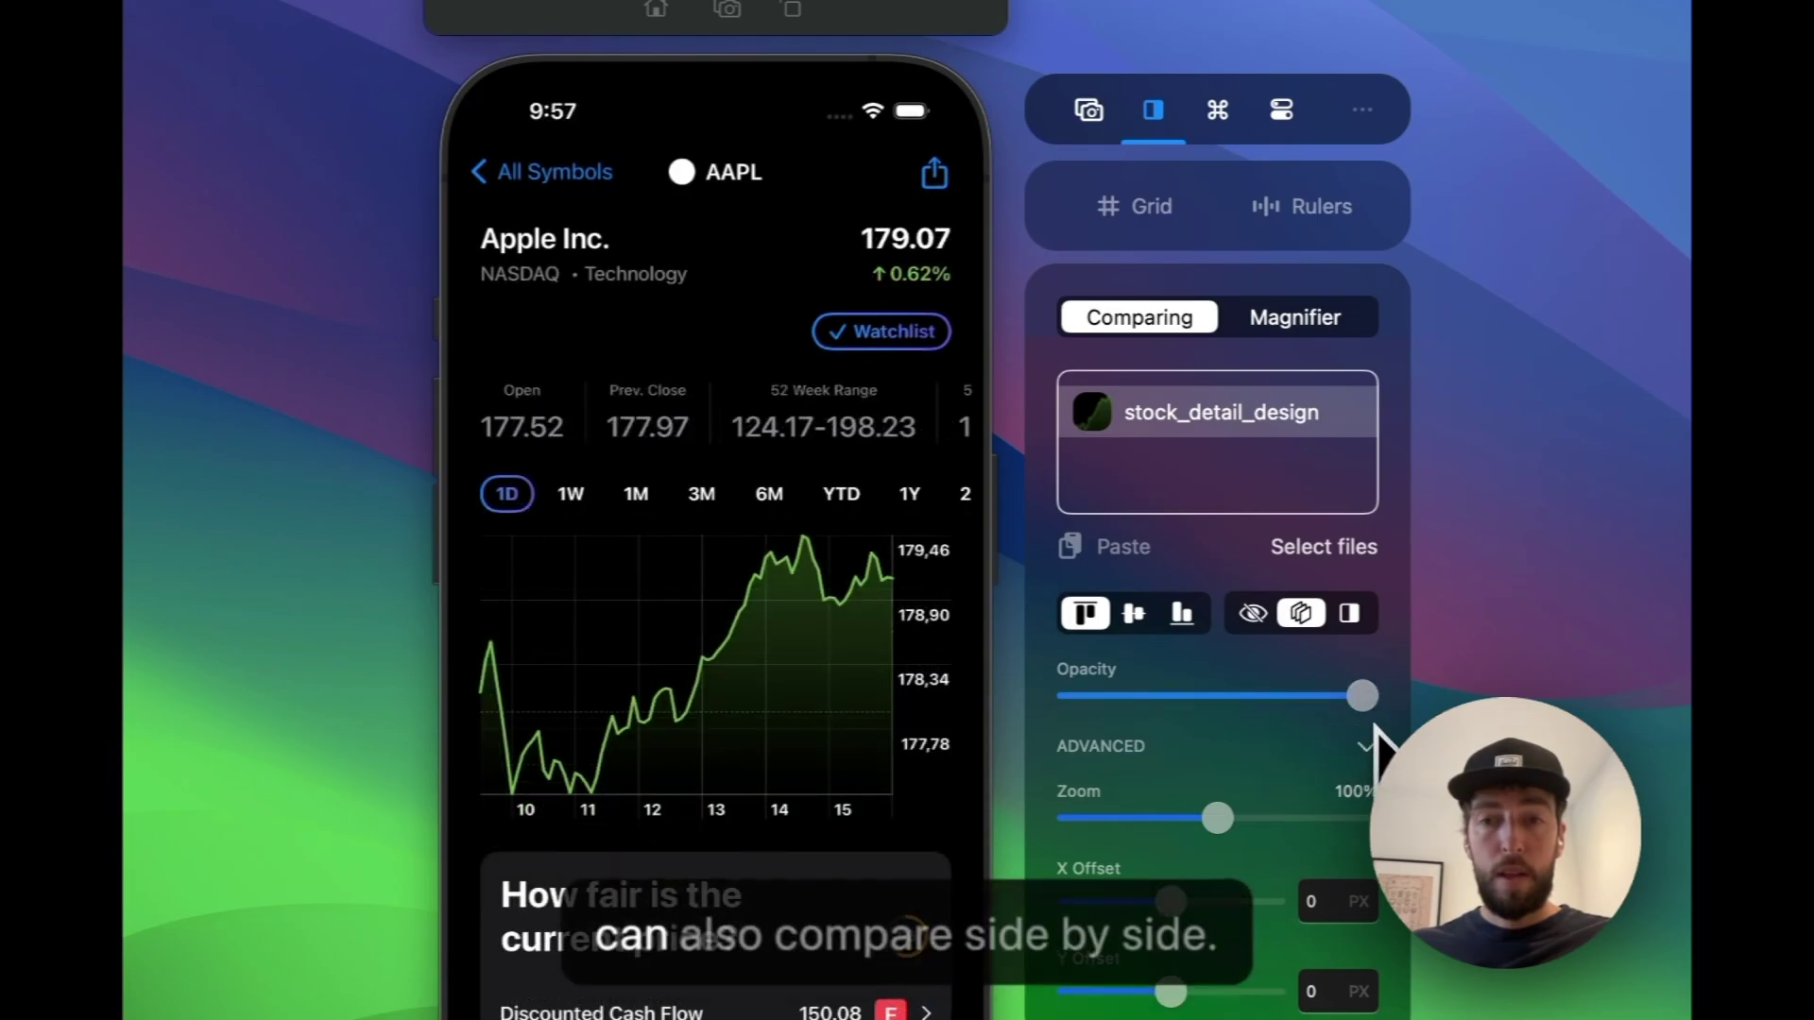
click(1349, 614)
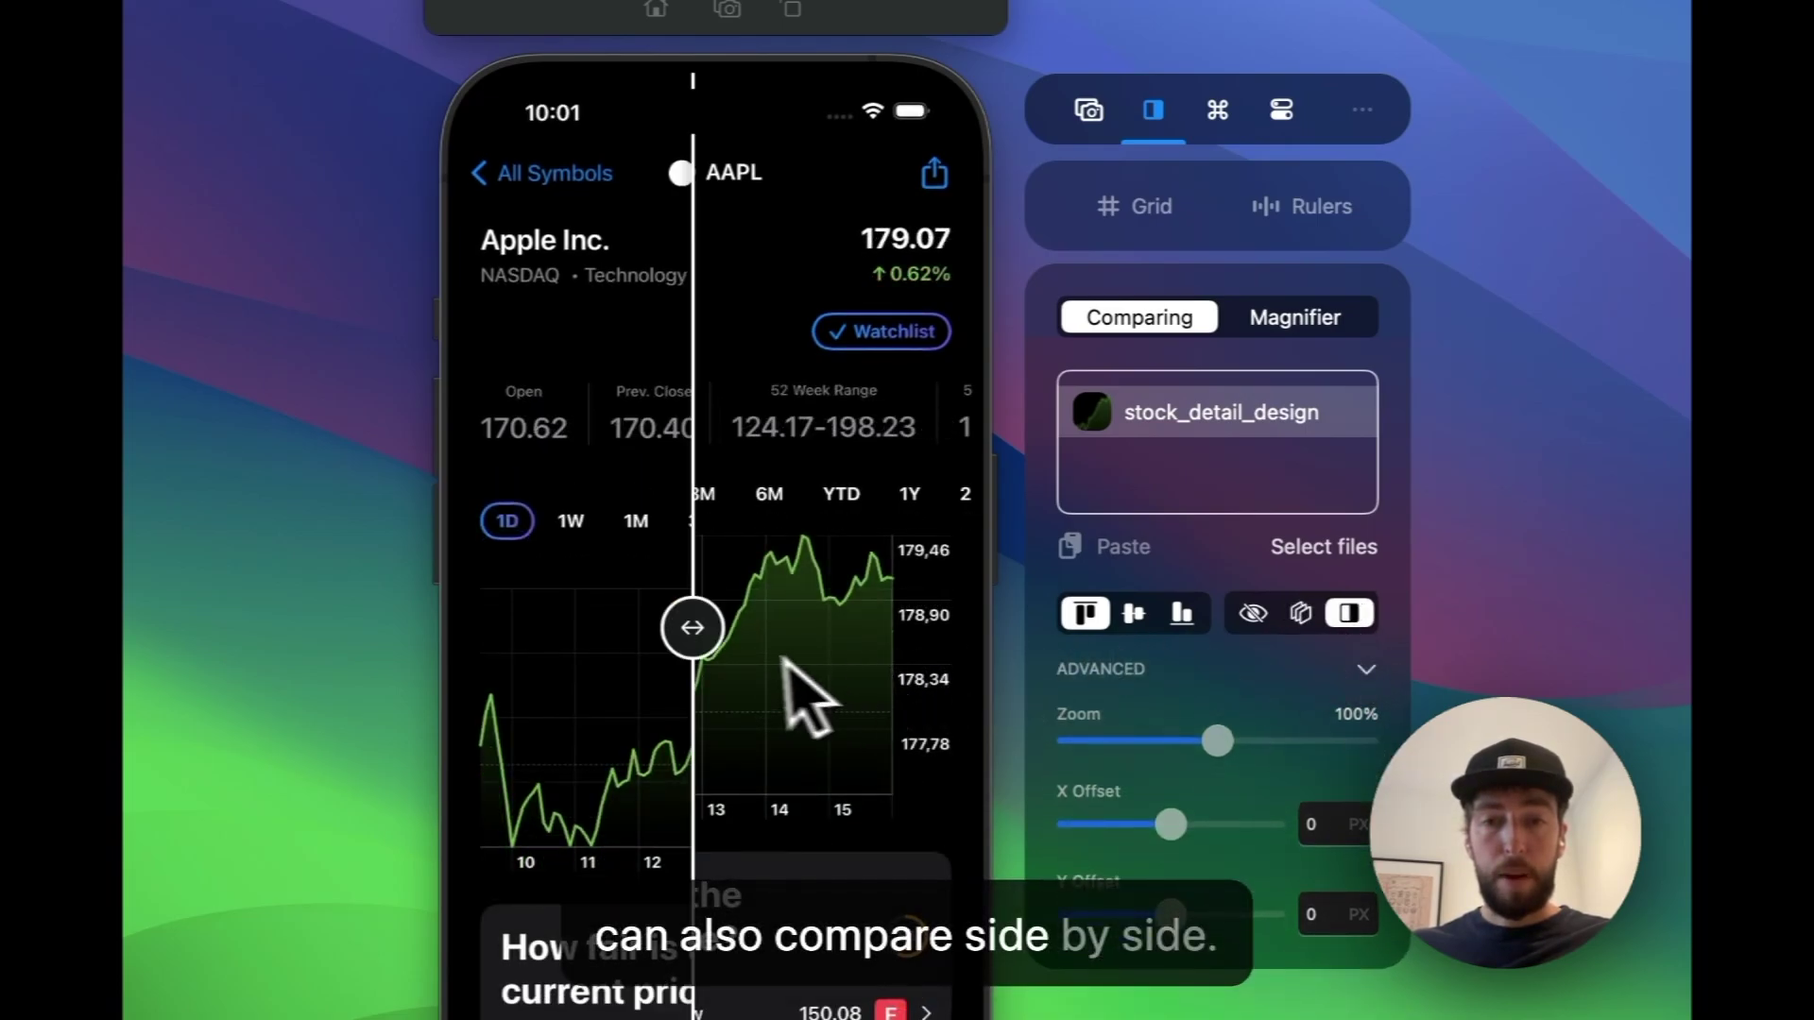
drag(700, 639, 735, 627)
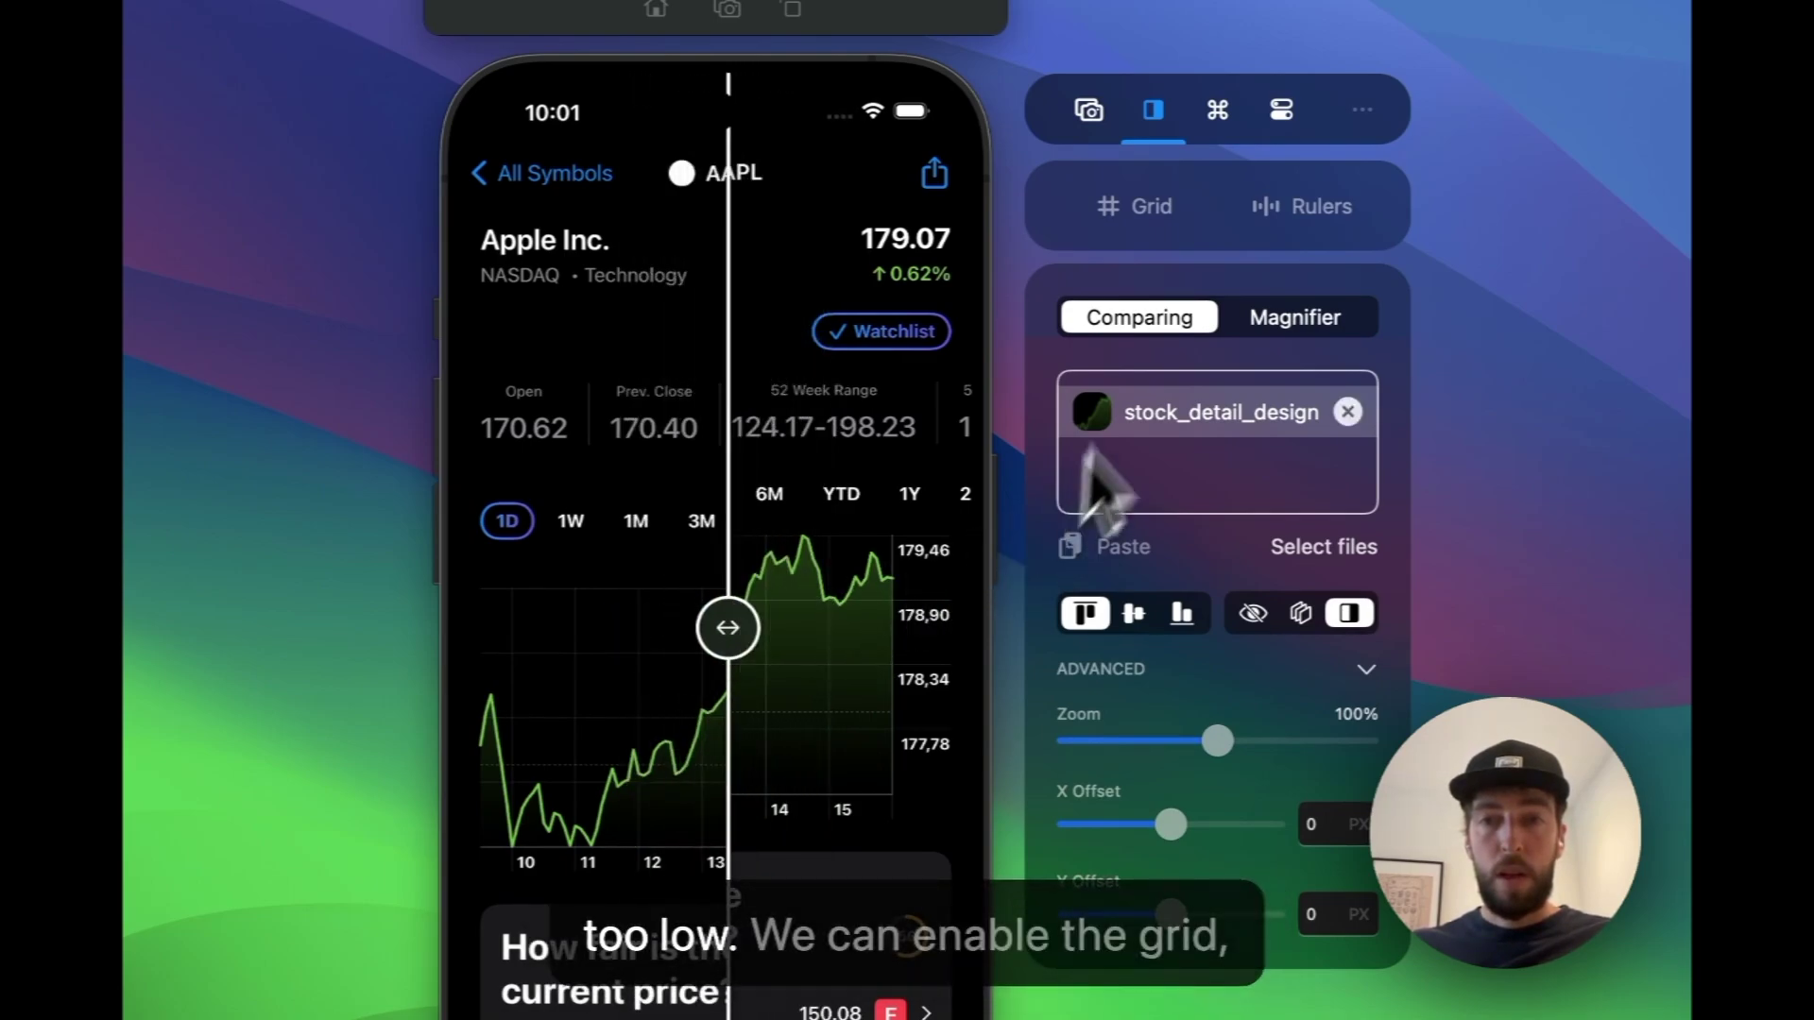
- Turn on the grid and rulers over the phone, then switch the grid back off
click(1153, 210)
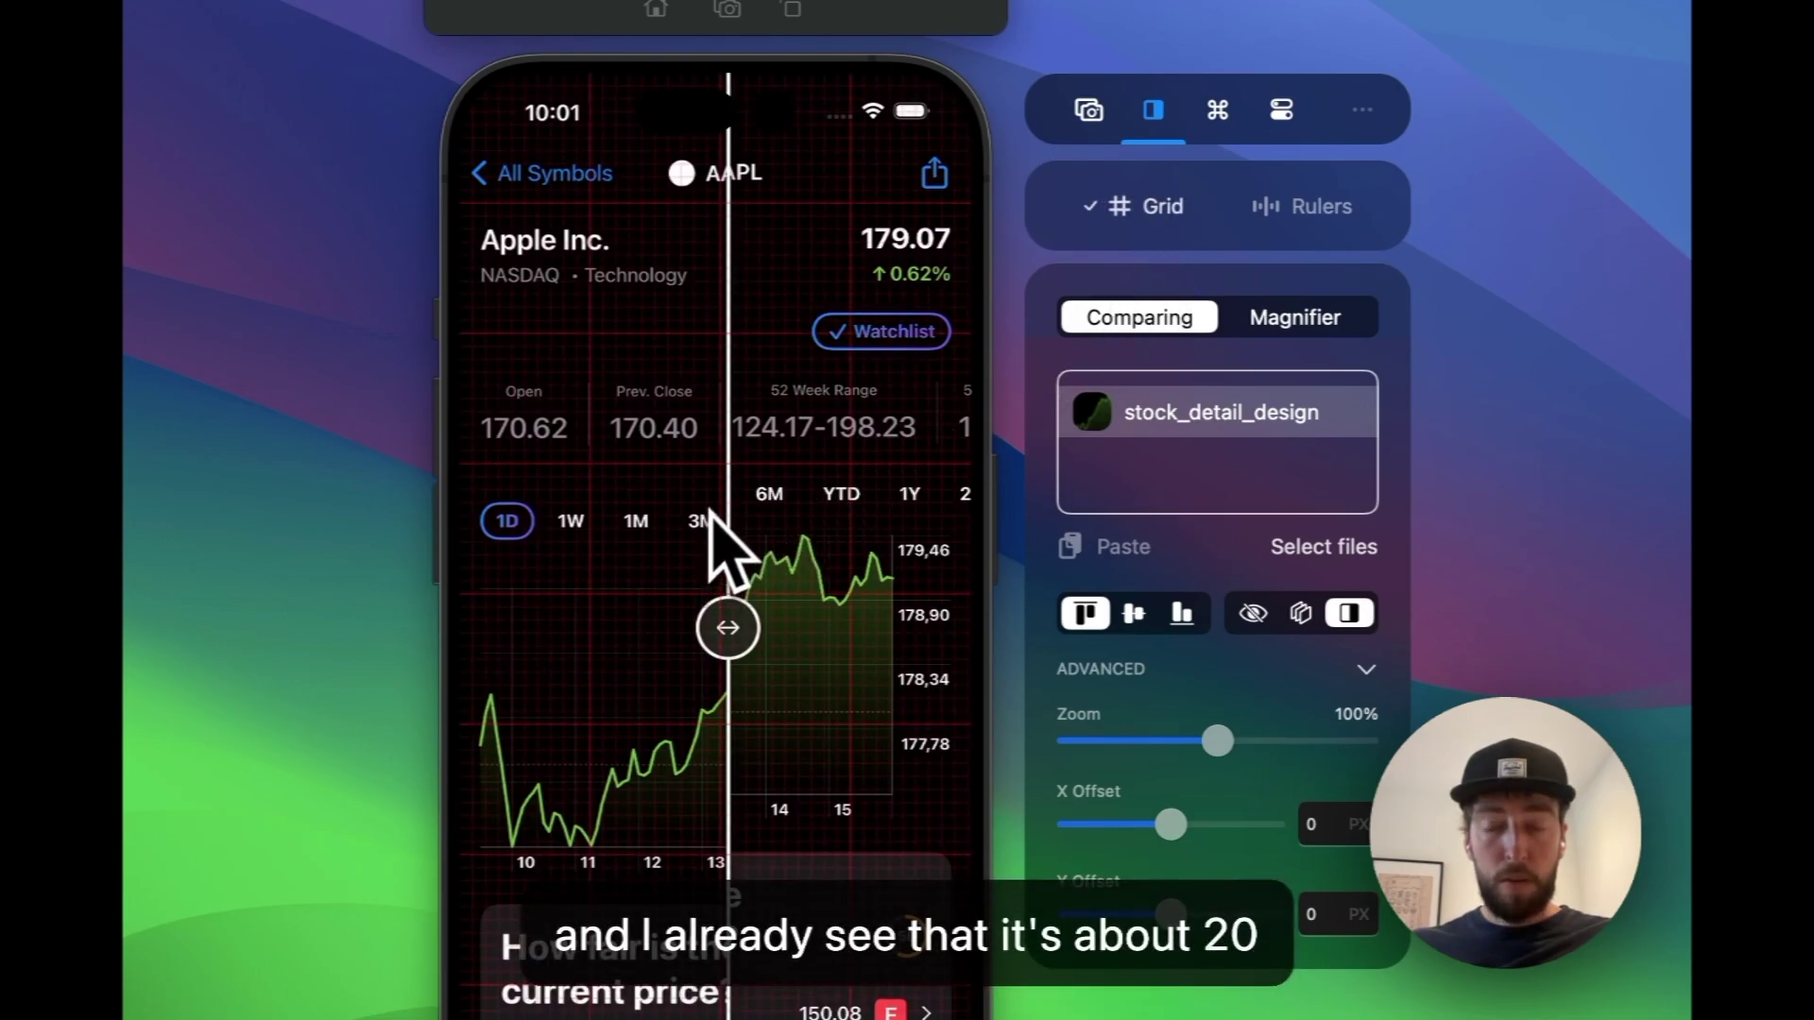
click(1320, 208)
click(1164, 208)
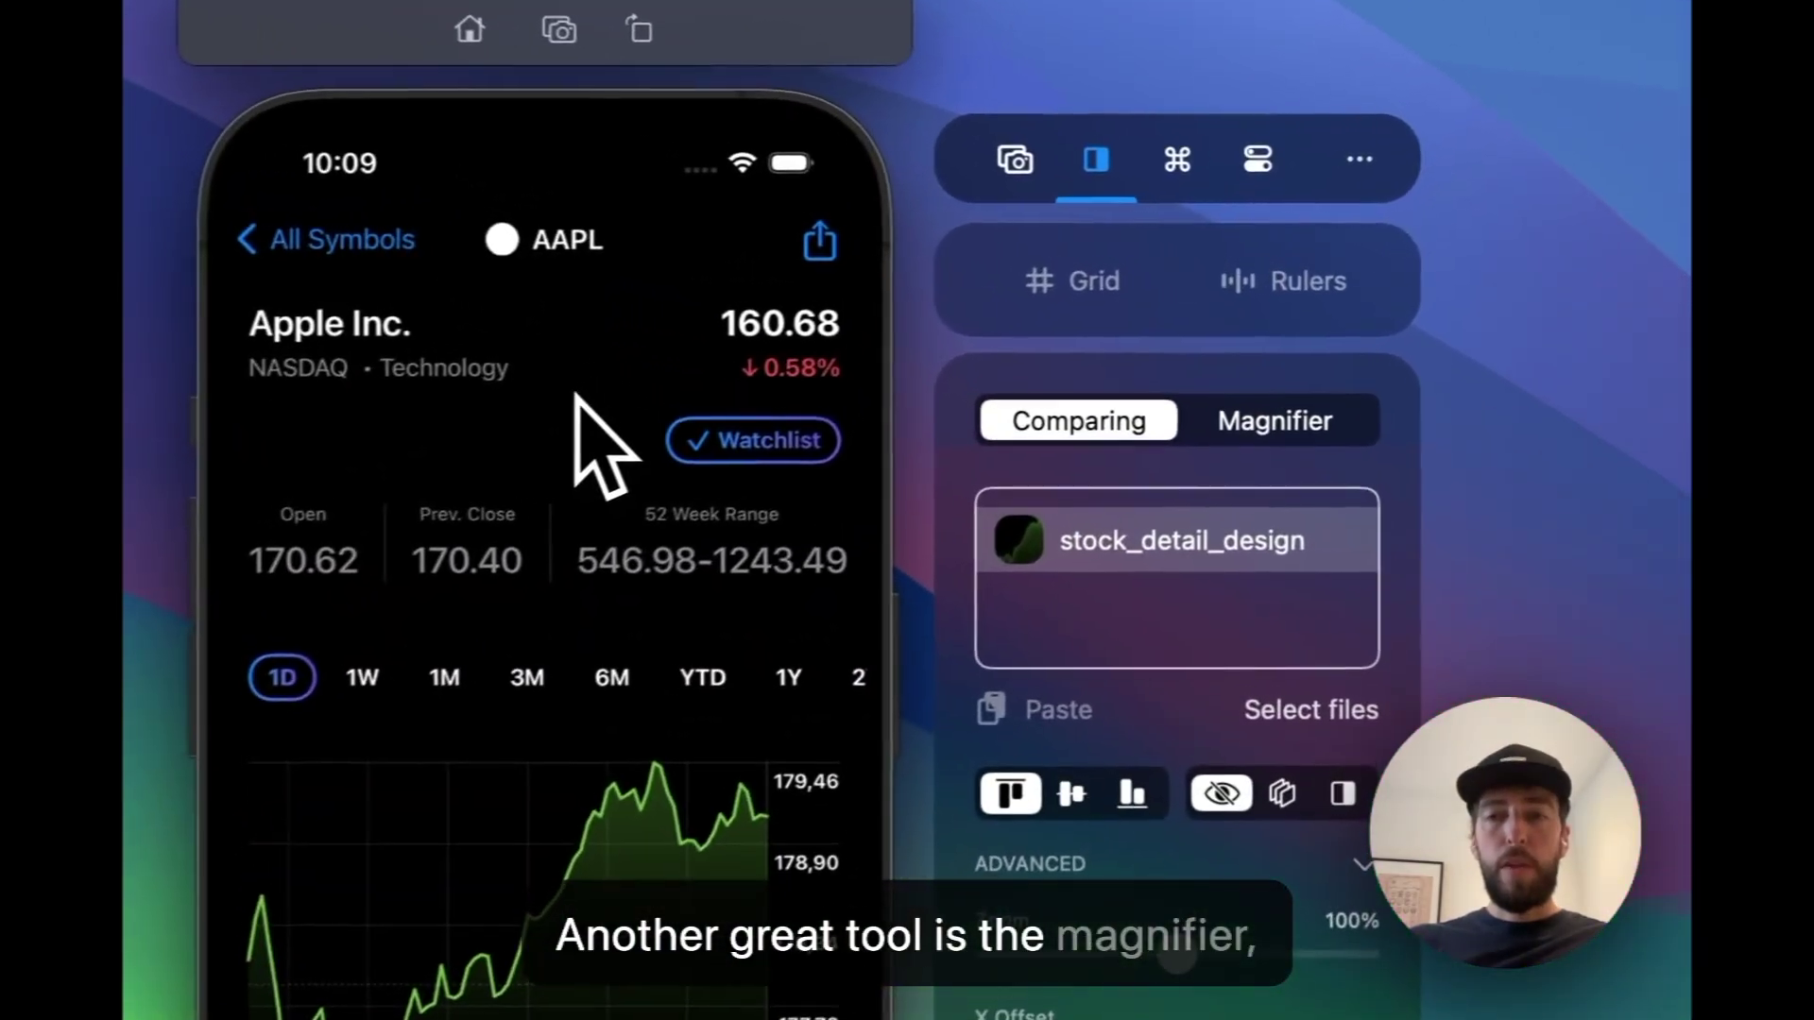
- Zoom the Magnifier to 350% and copy the inspected pixel colour as code
click(1261, 430)
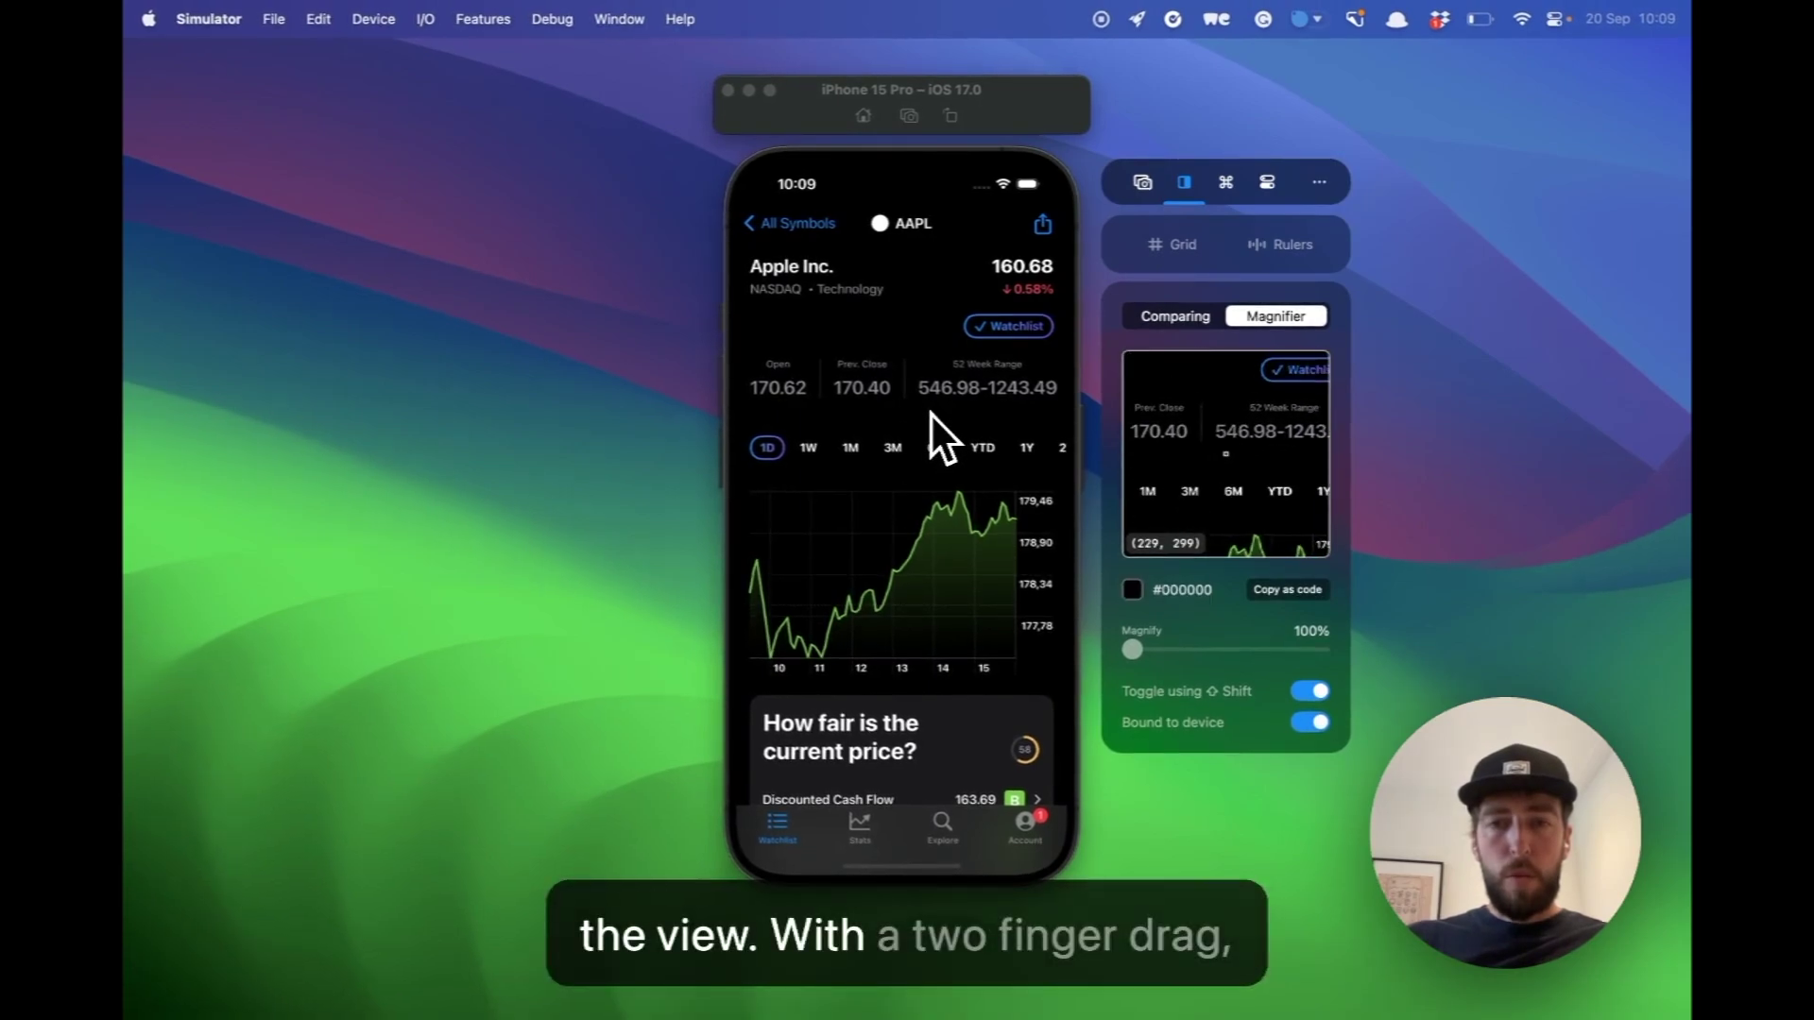
scroll(931, 417, up, 5)
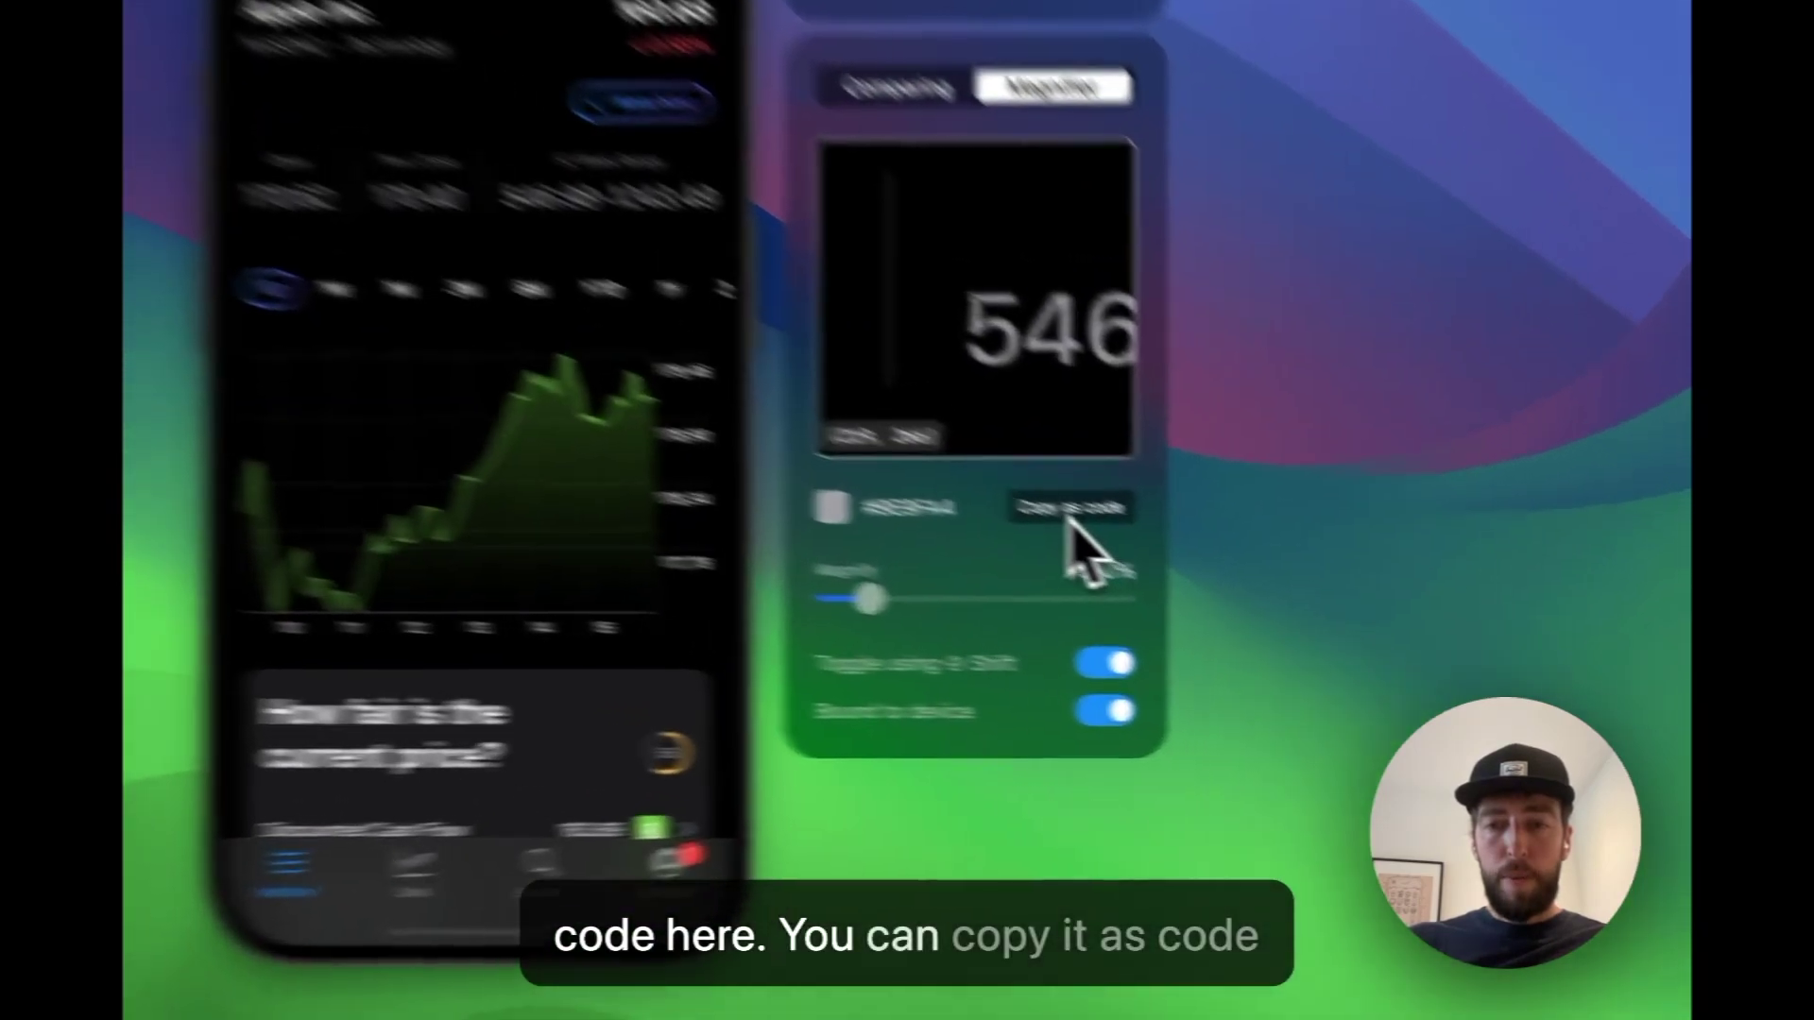
click(1271, 593)
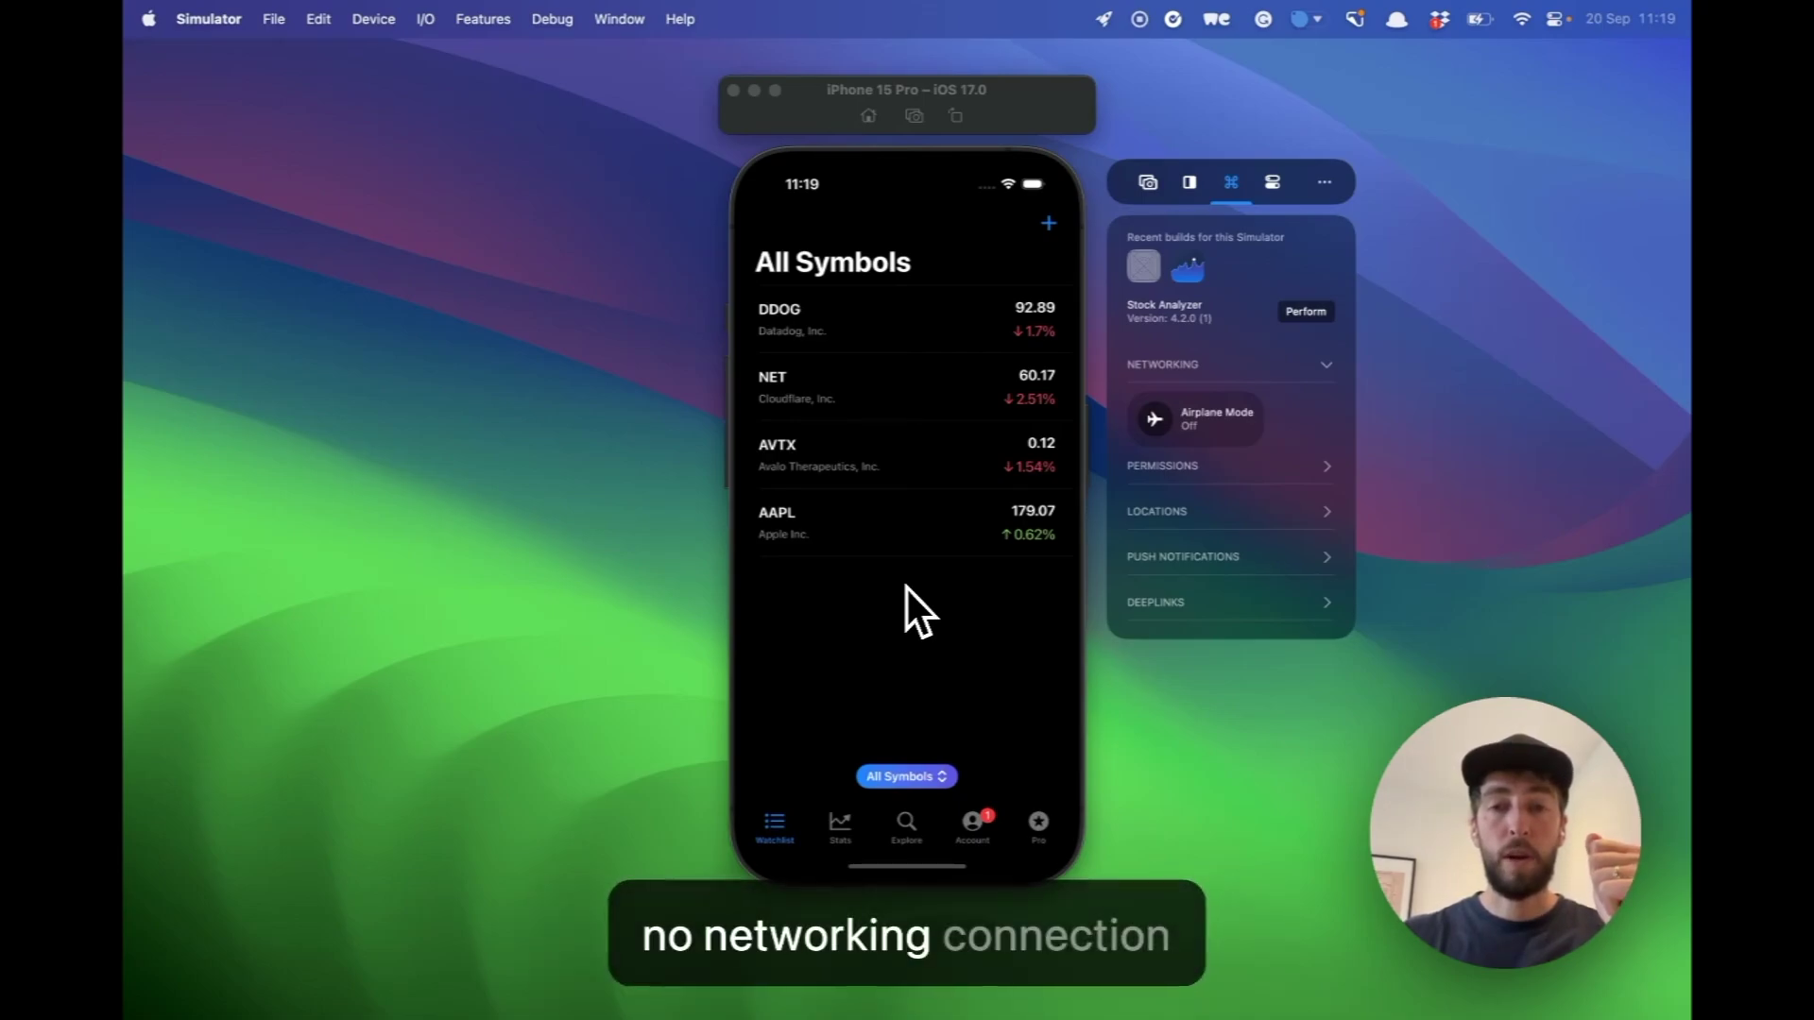
- View AAPL details, then enable Airplane Mode and retry the AAPL and AVTX detail pages
click(921, 537)
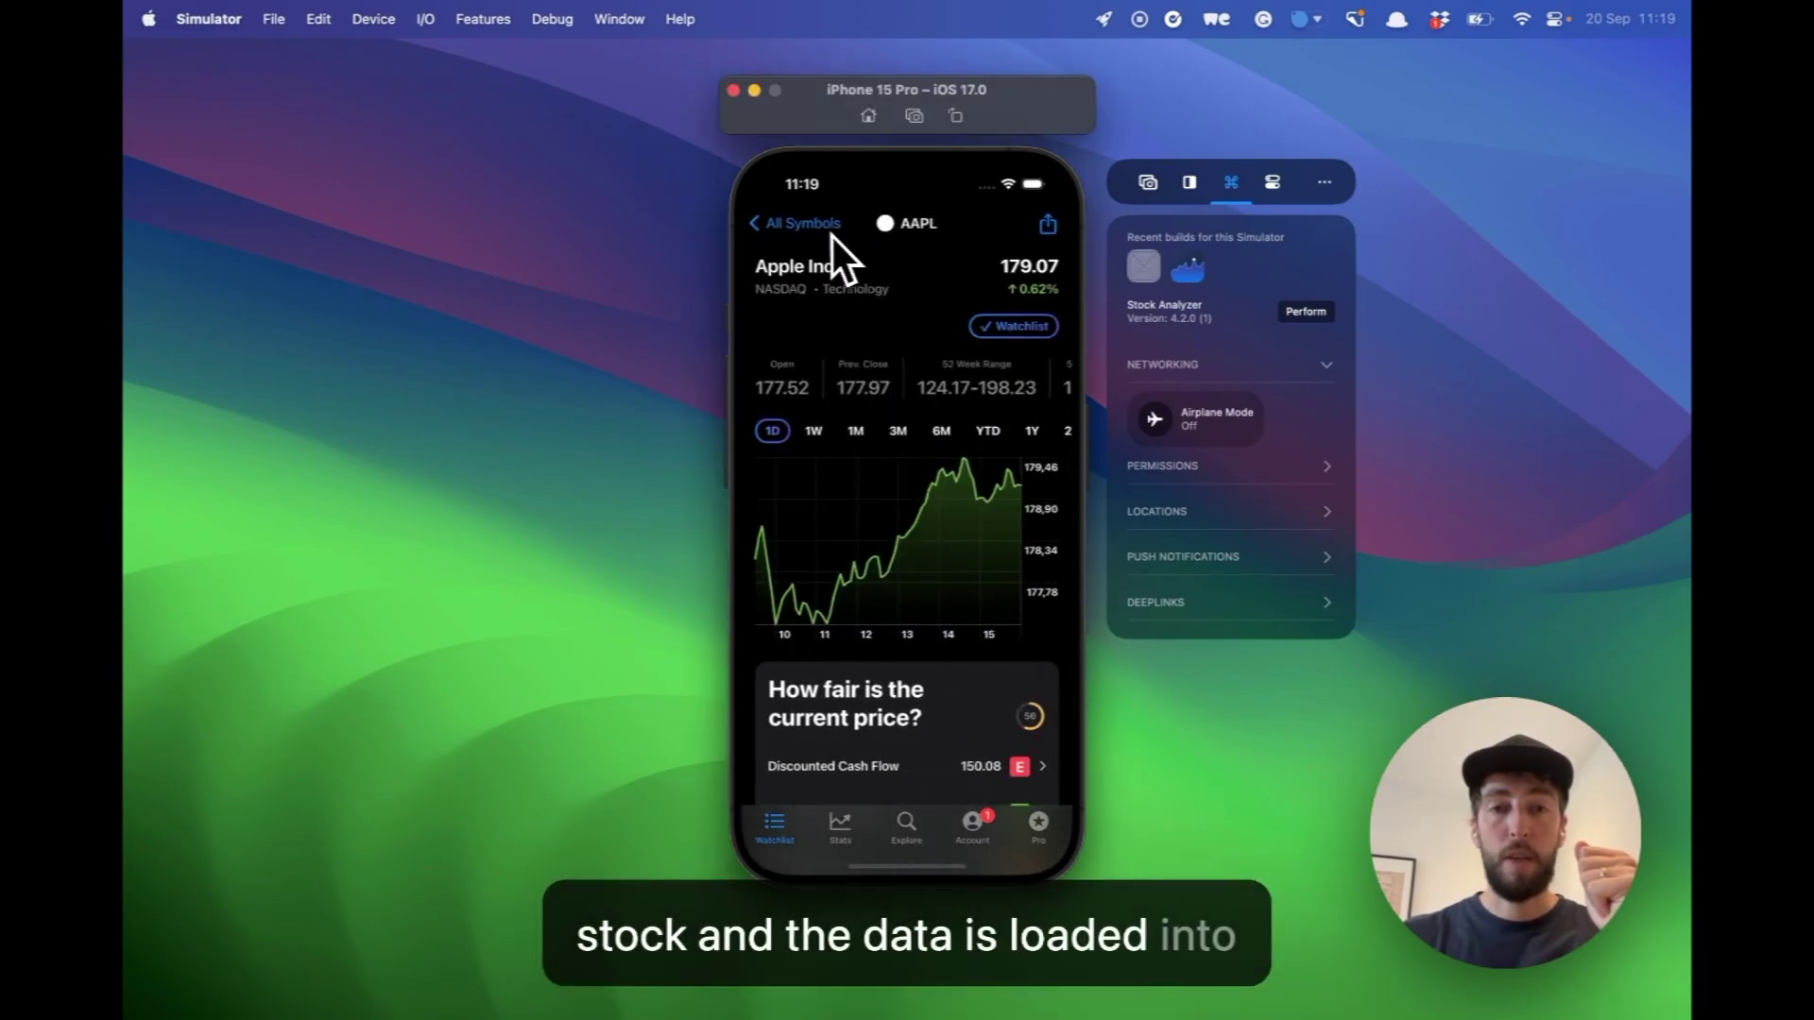
click(831, 236)
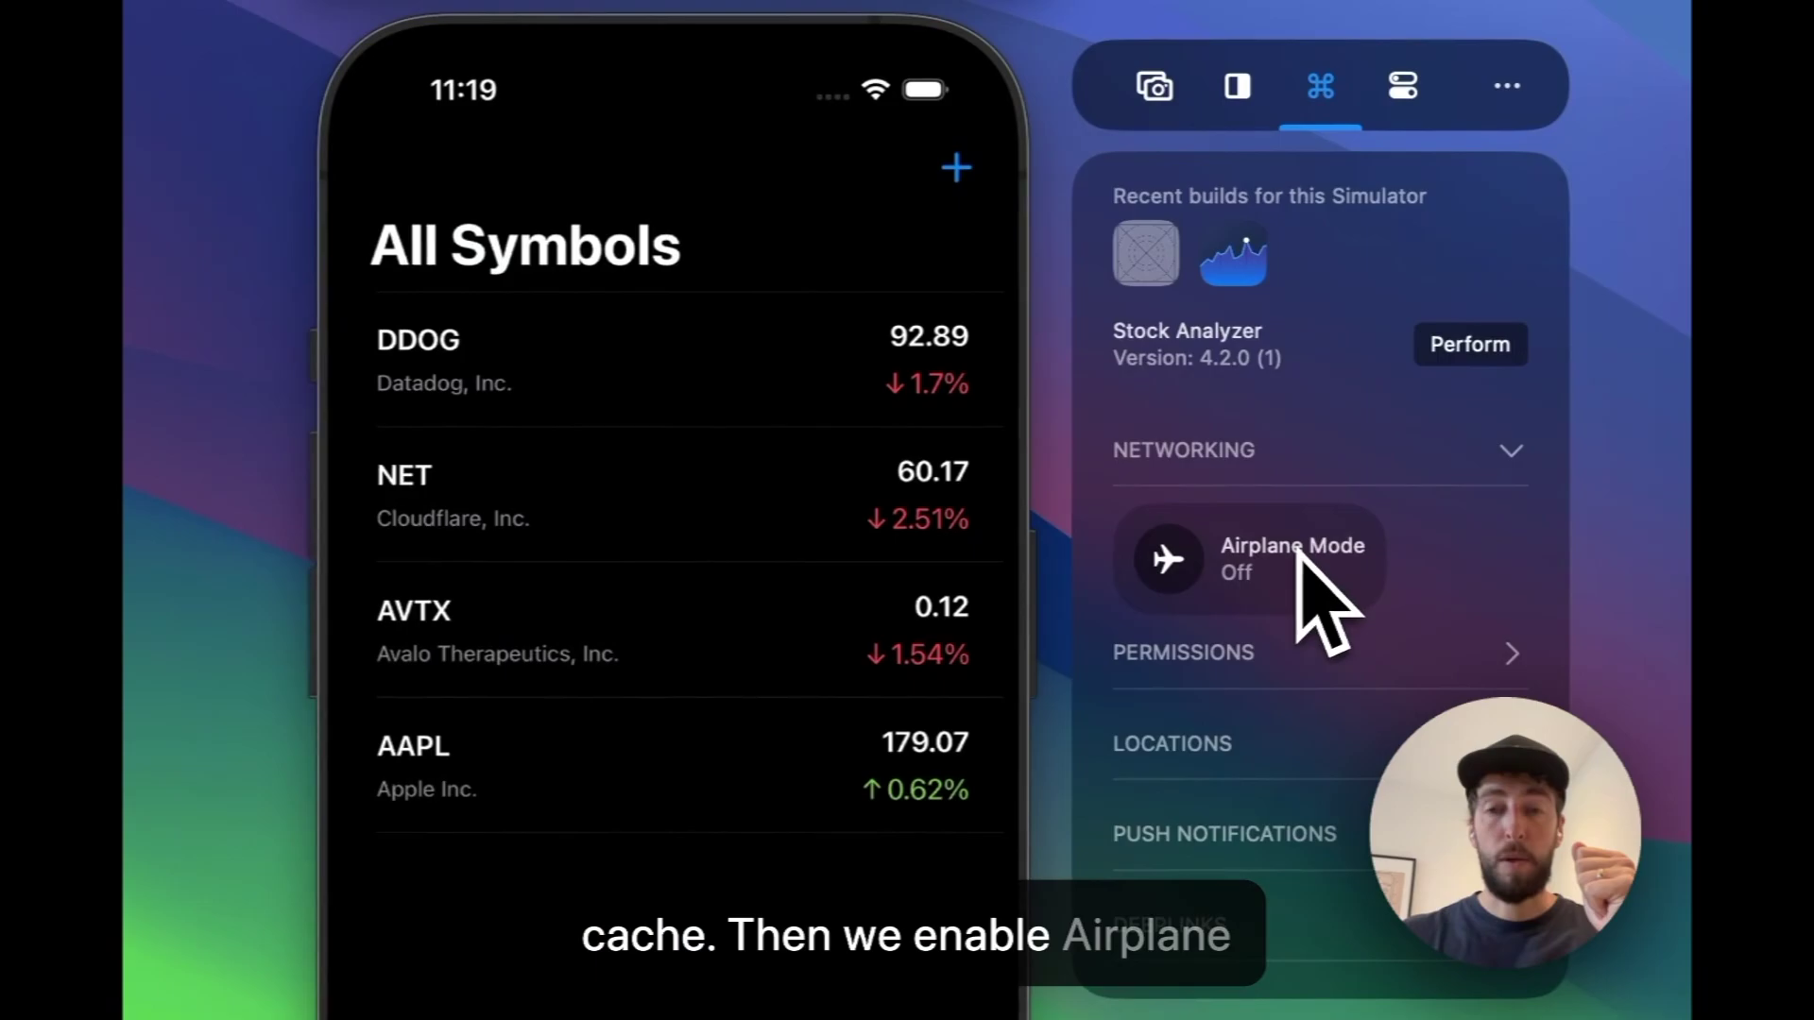
click(1300, 555)
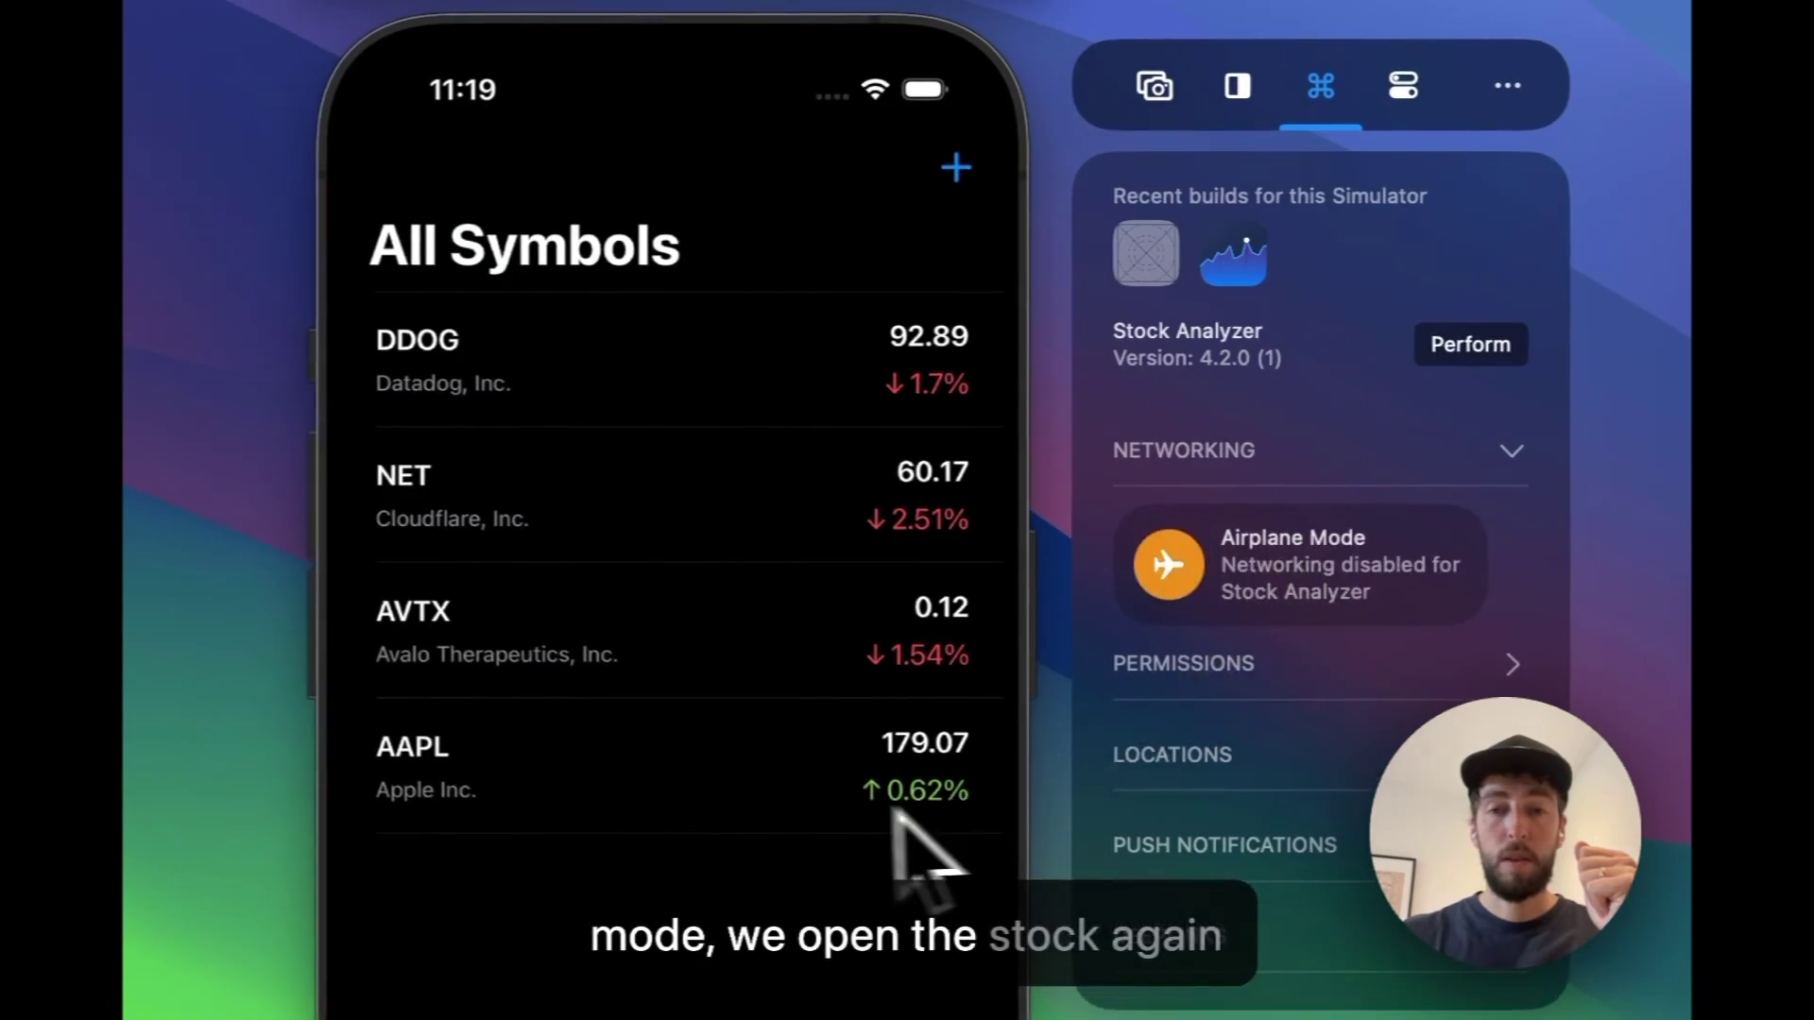
click(671, 795)
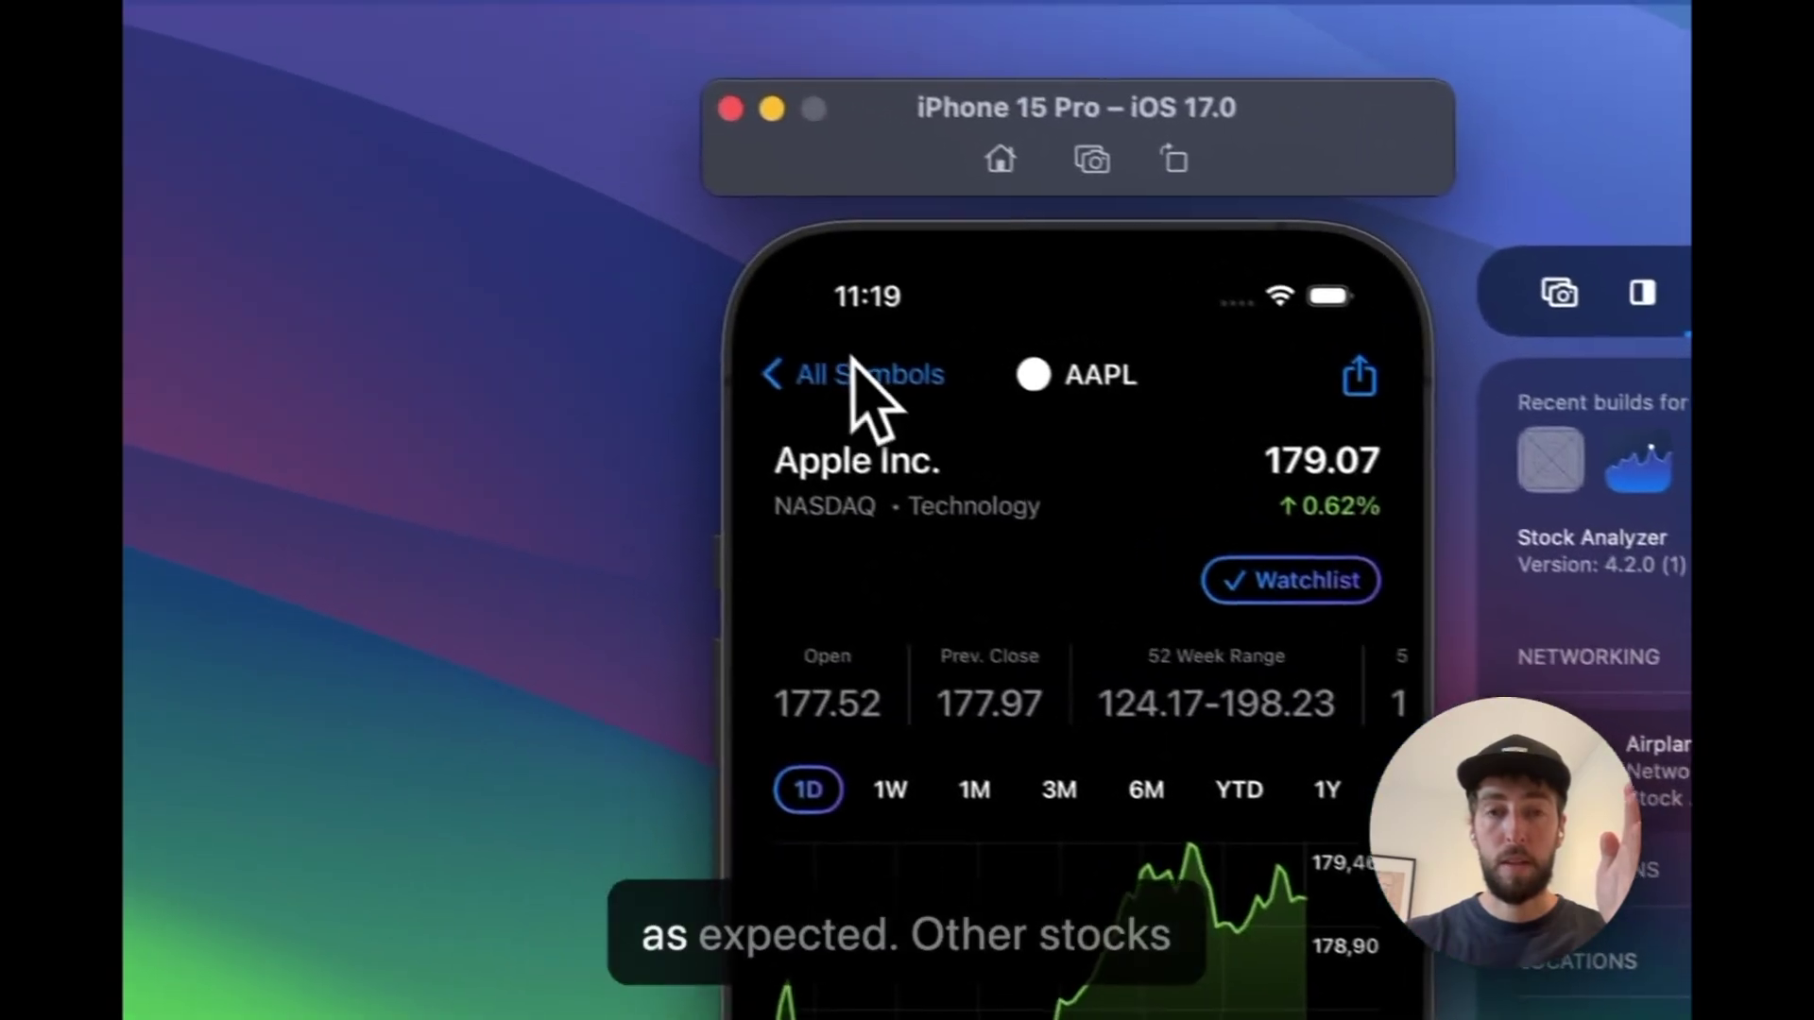
click(444, 168)
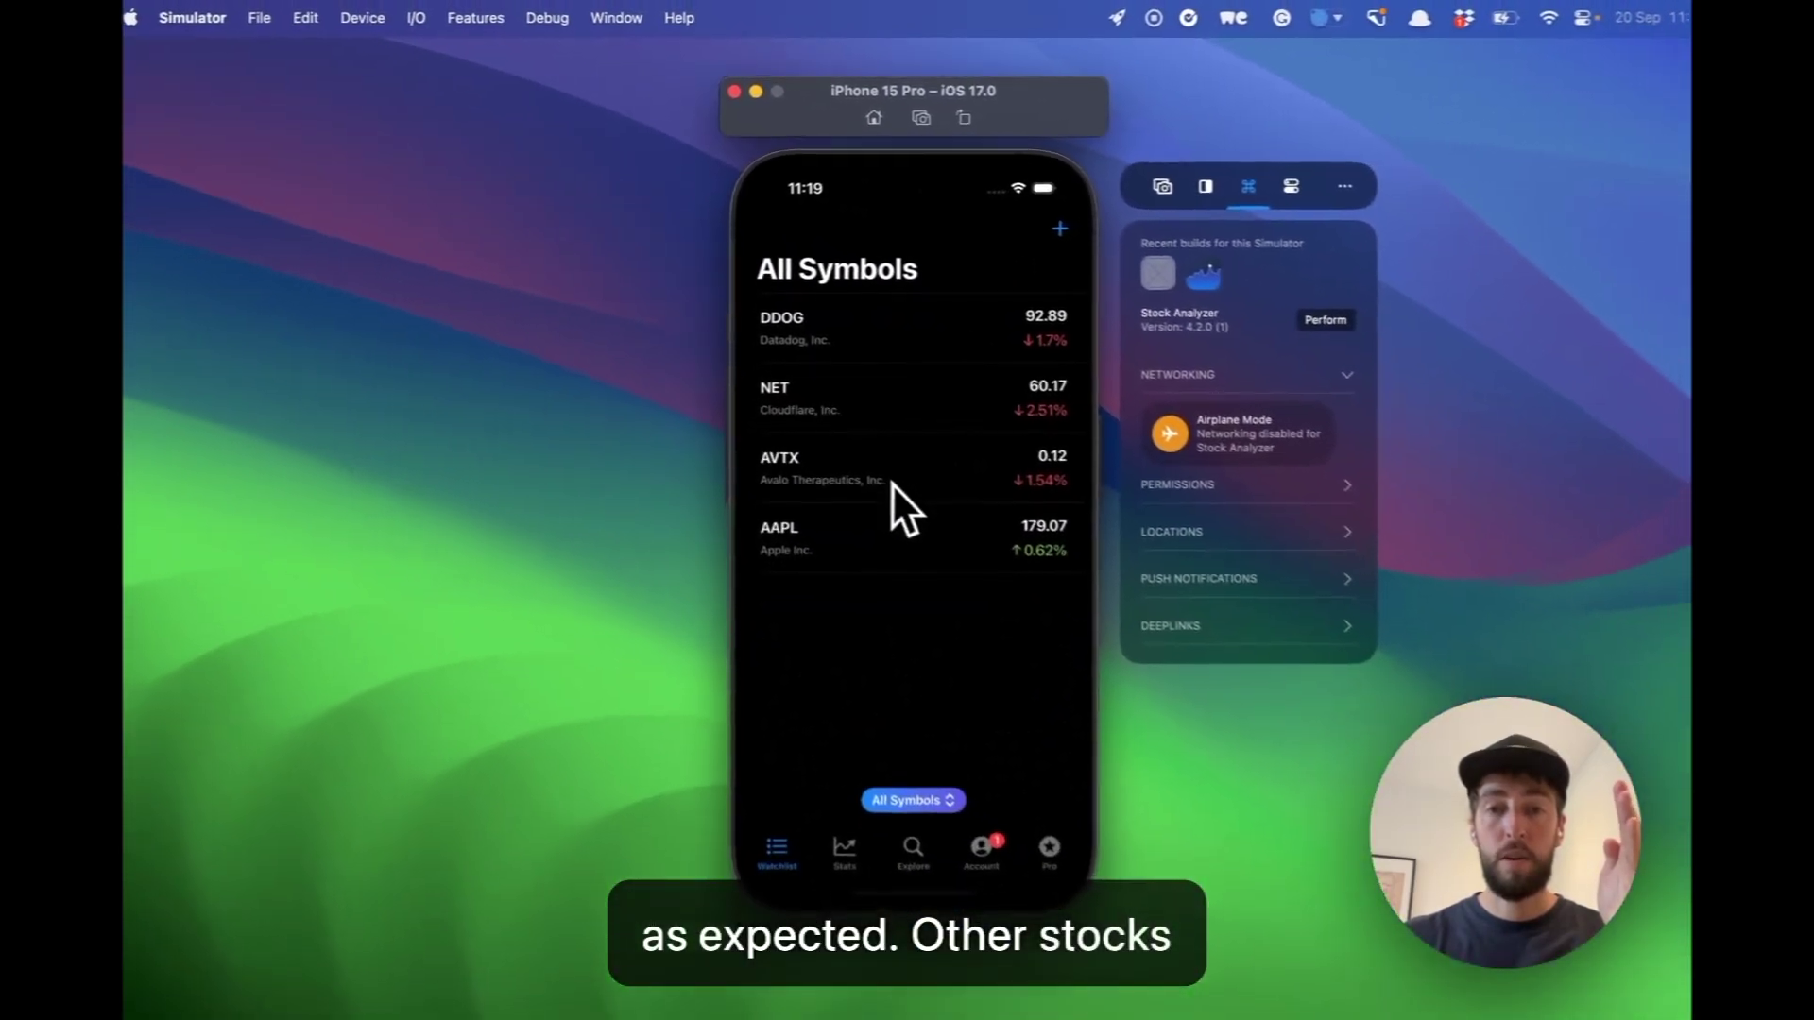
click(952, 616)
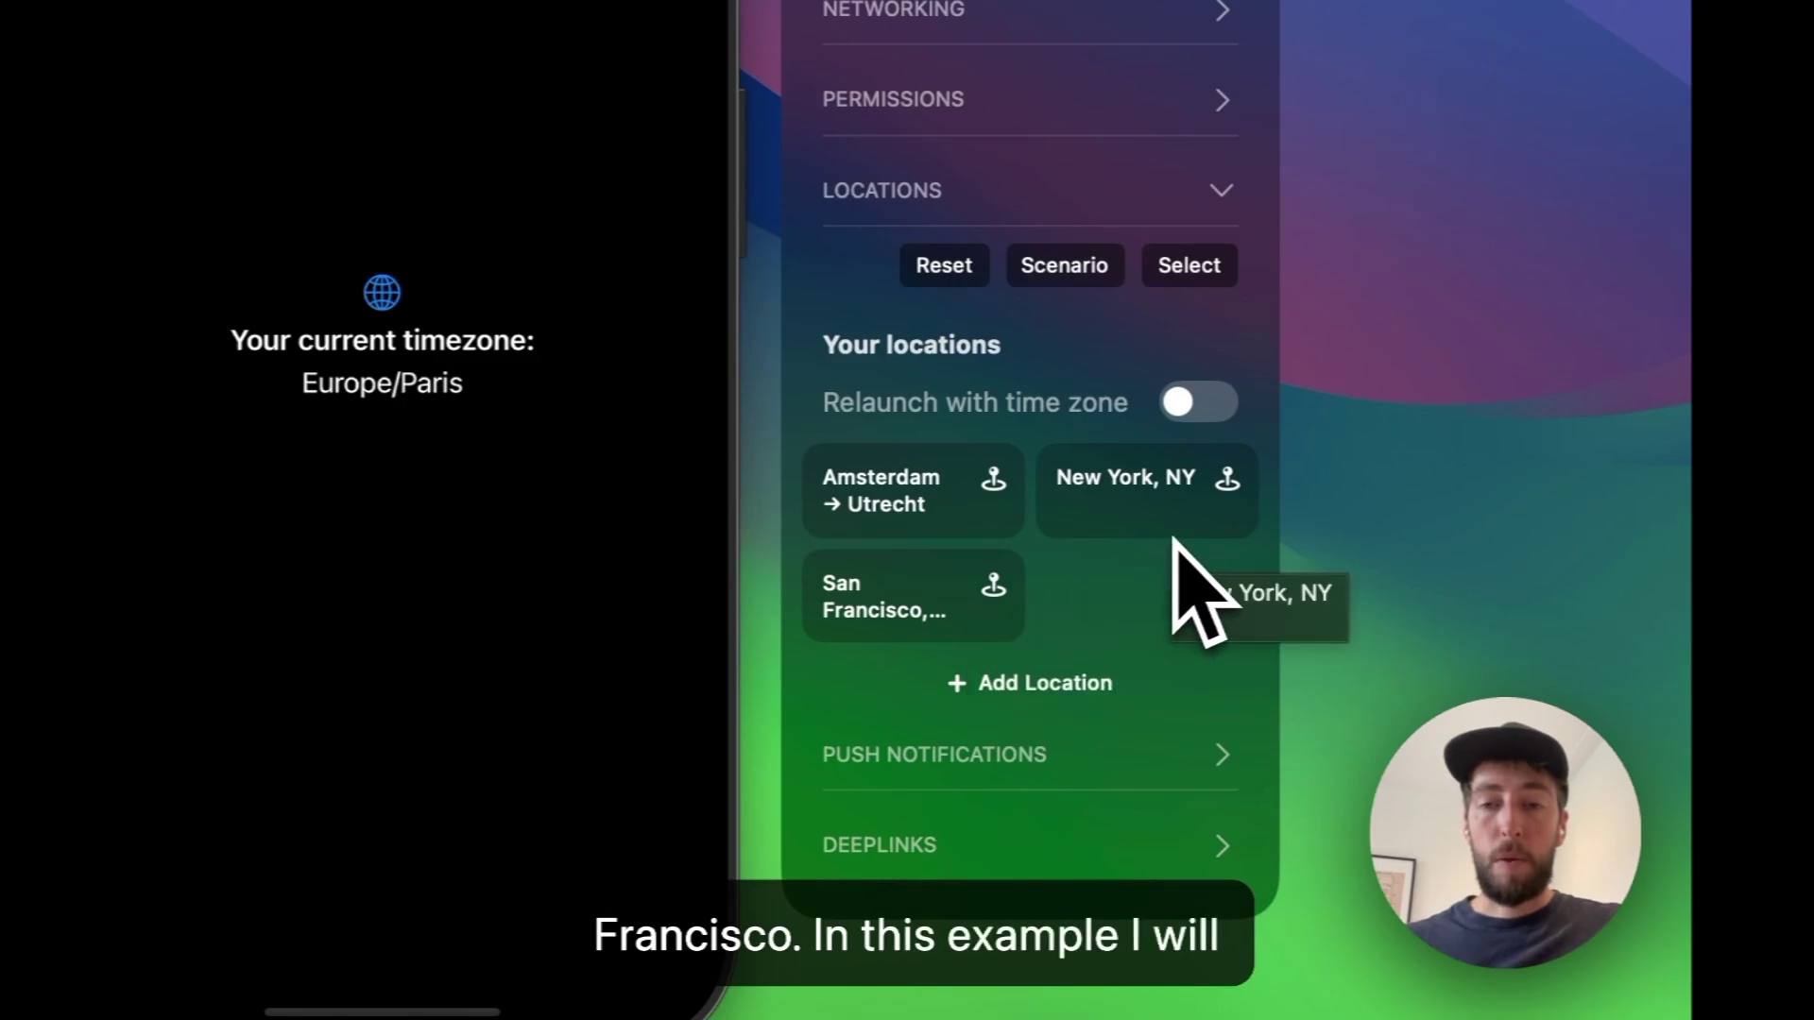
- Enable 'Relaunch with time zone' and simulate the New York, NY location
click(1198, 405)
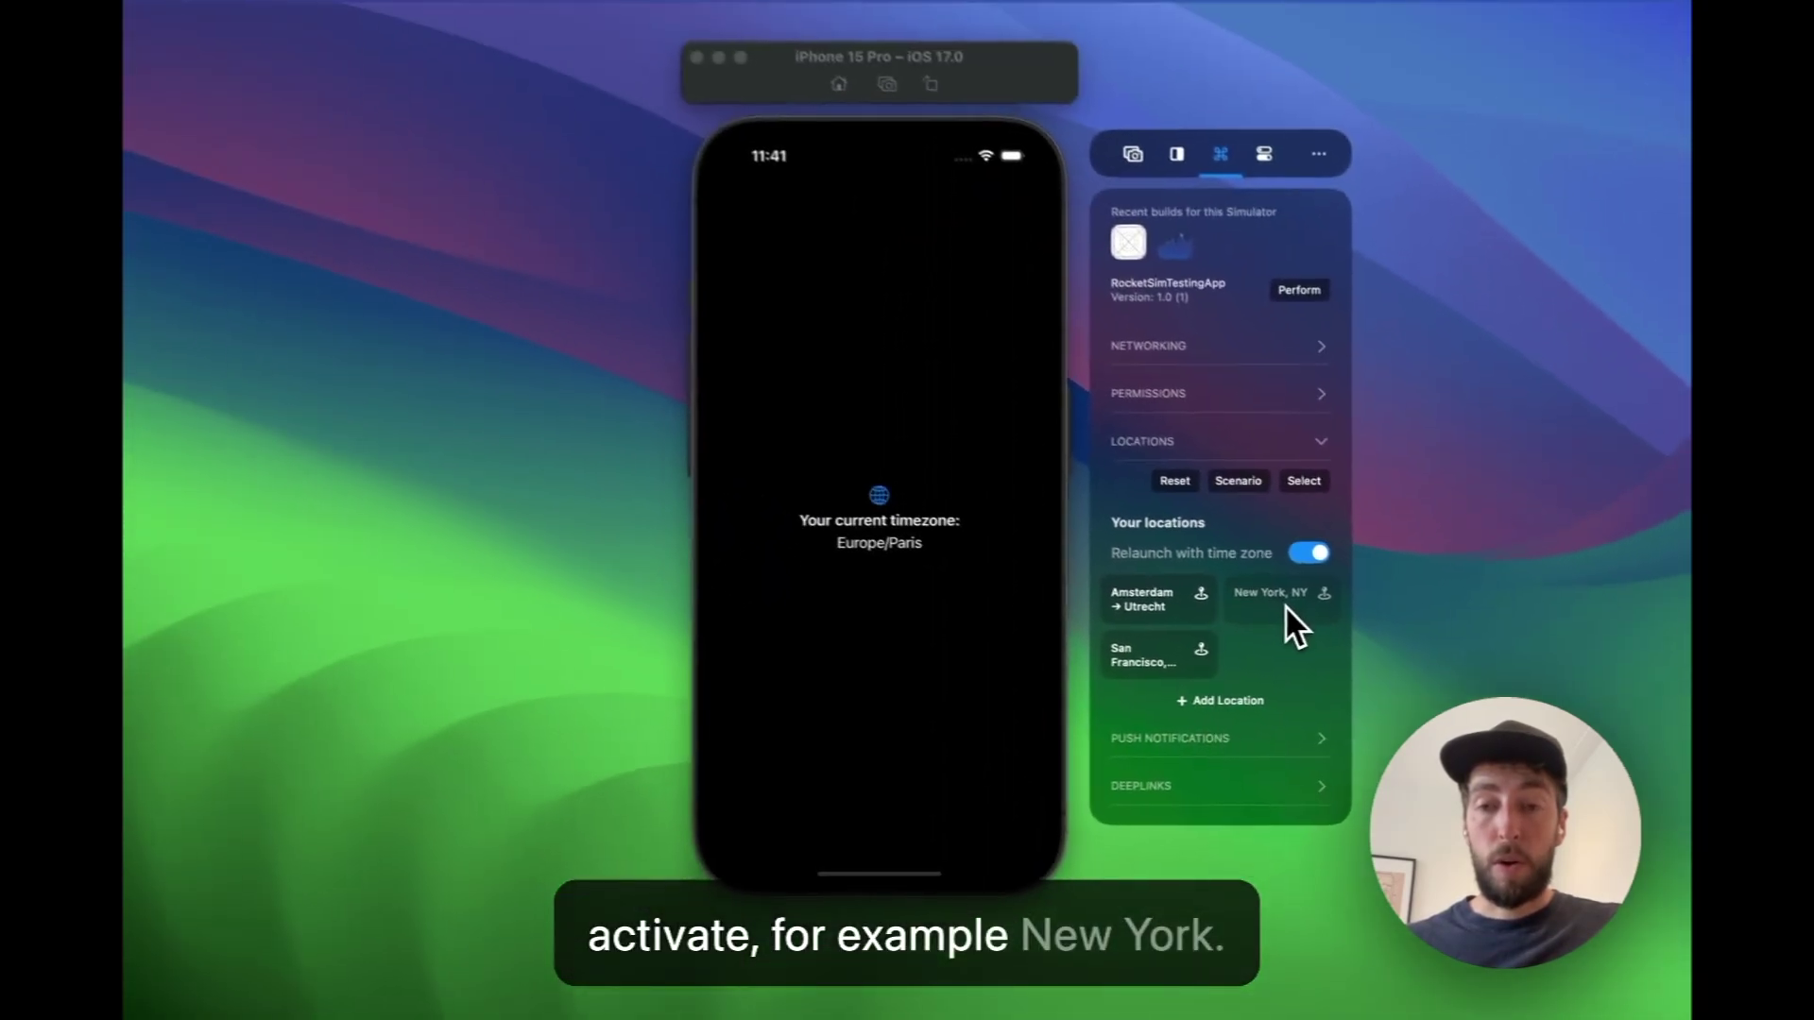
click(1226, 561)
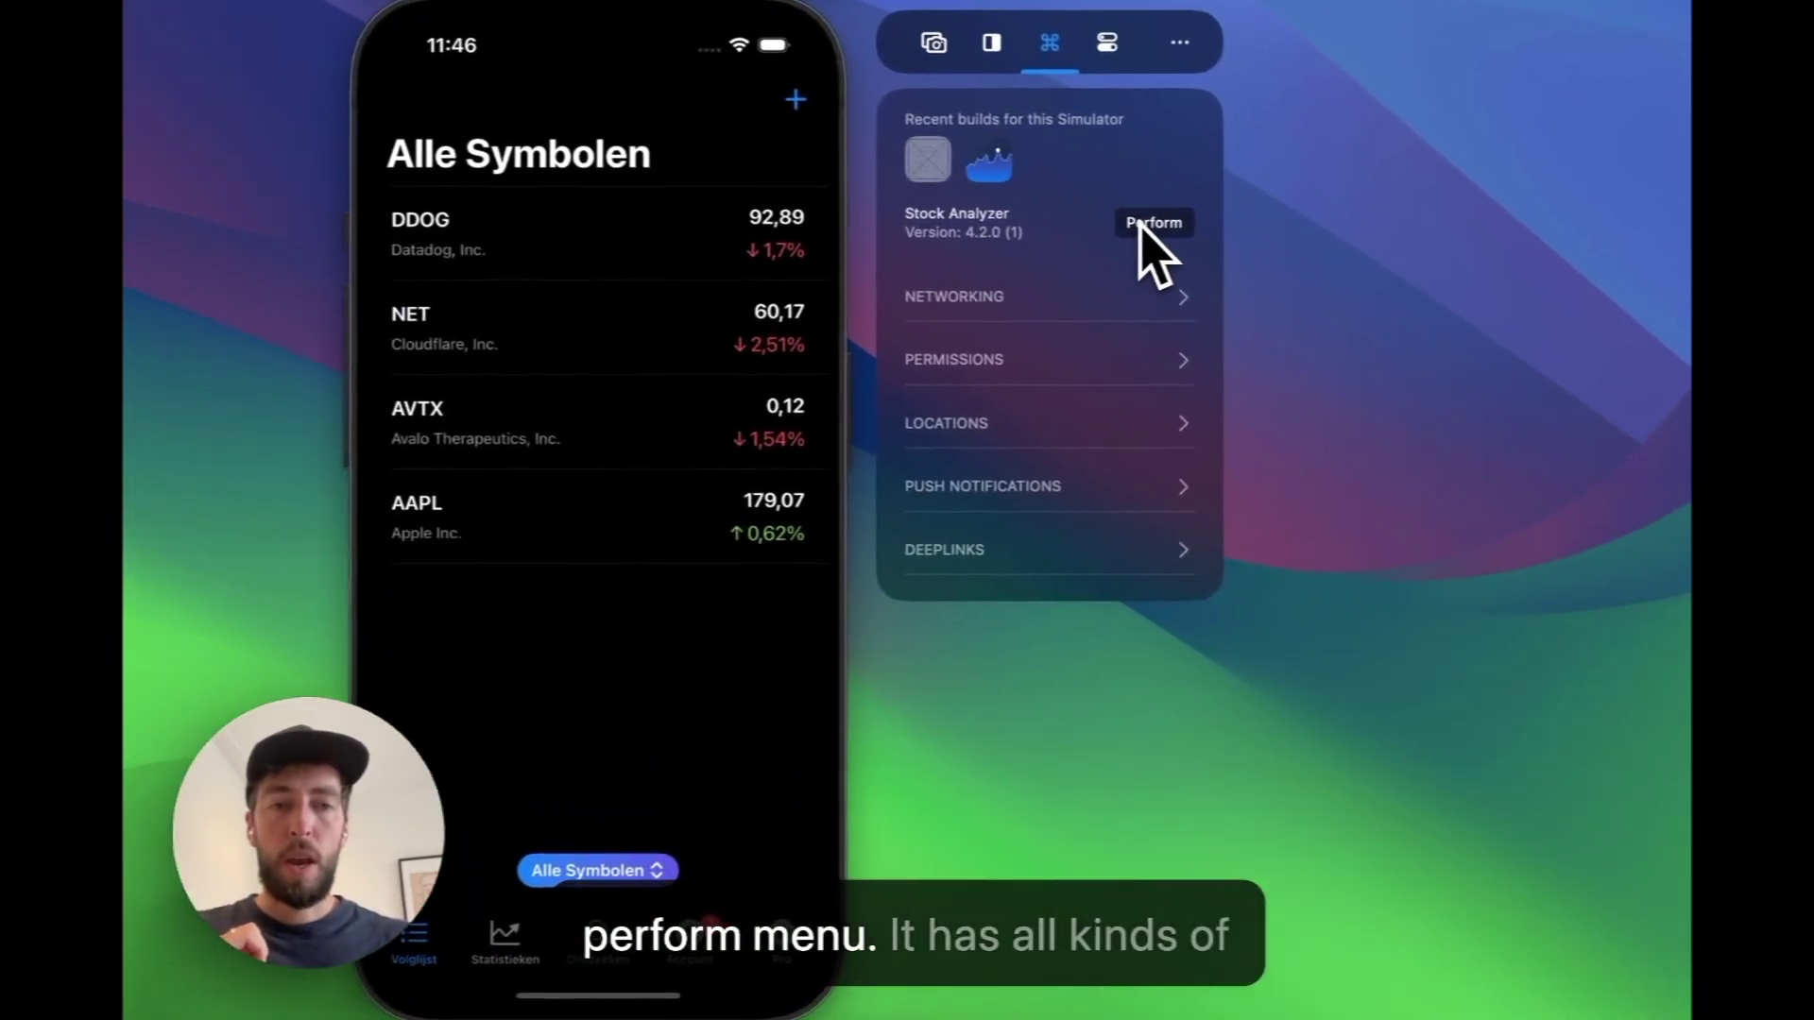
- Open the Perform menu for the Stock Analyzer build and browse its permission submenus
click(1151, 248)
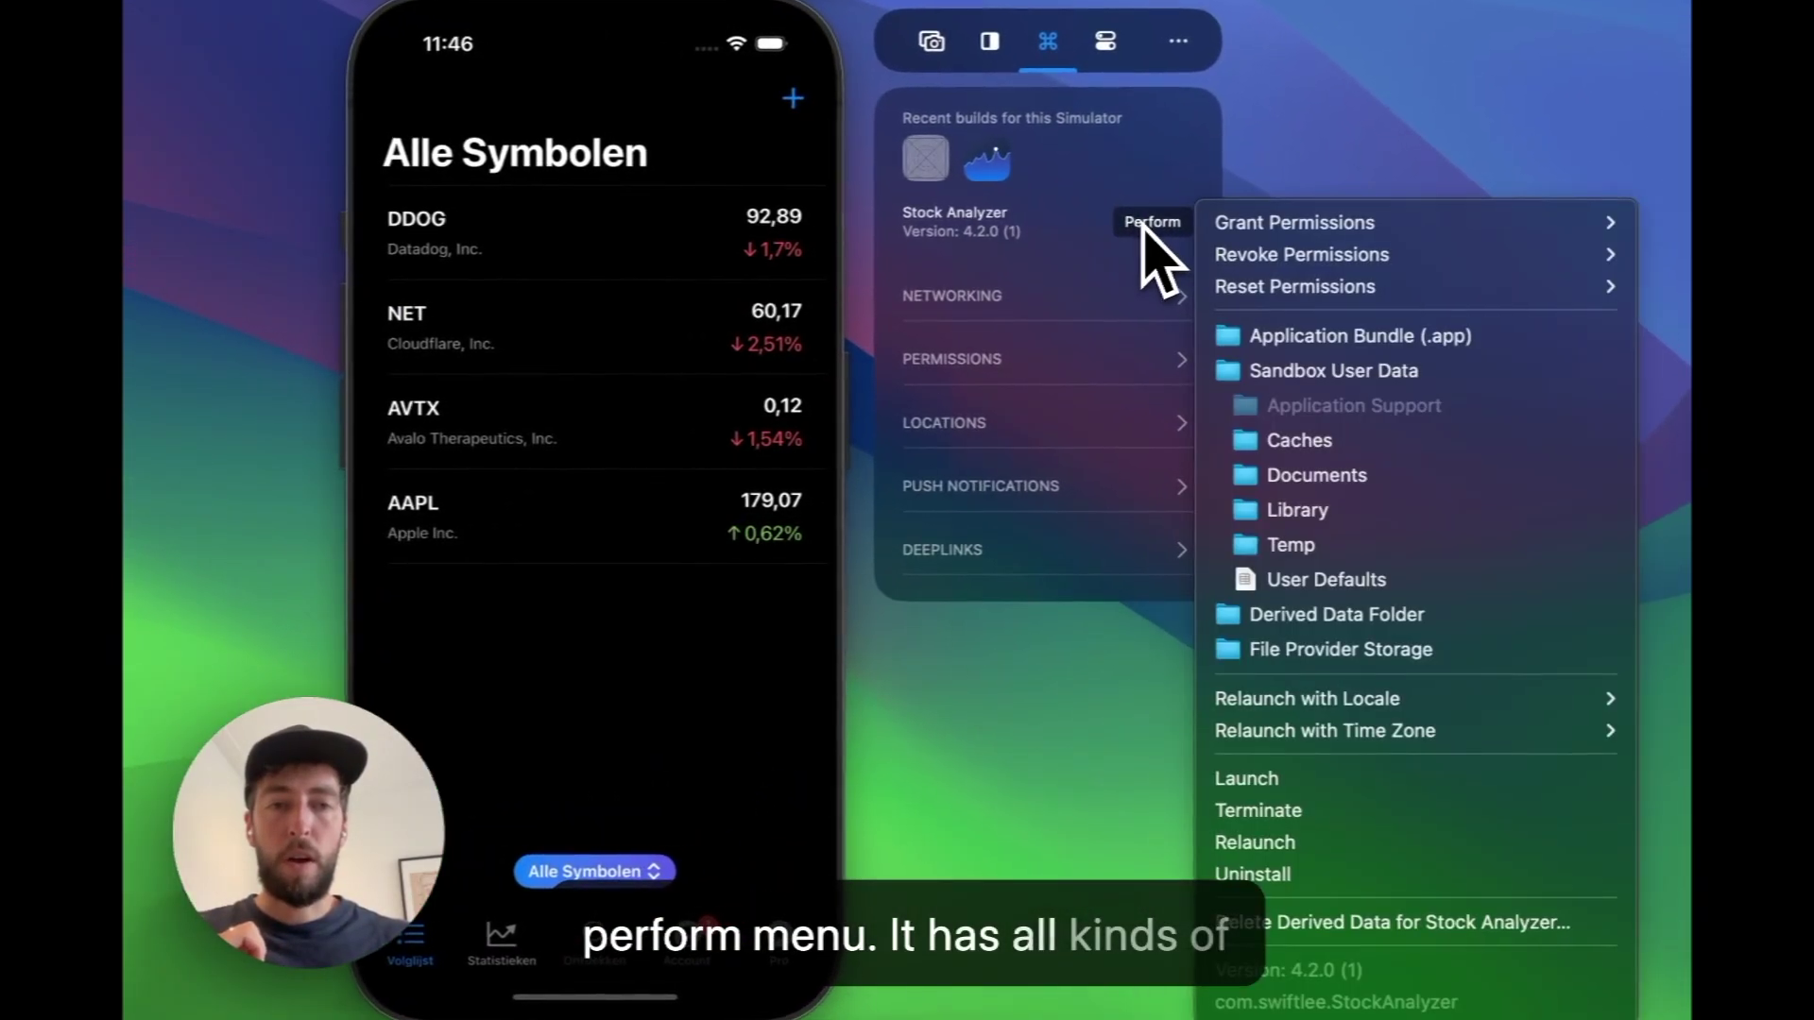
mouse_move(1248, 234)
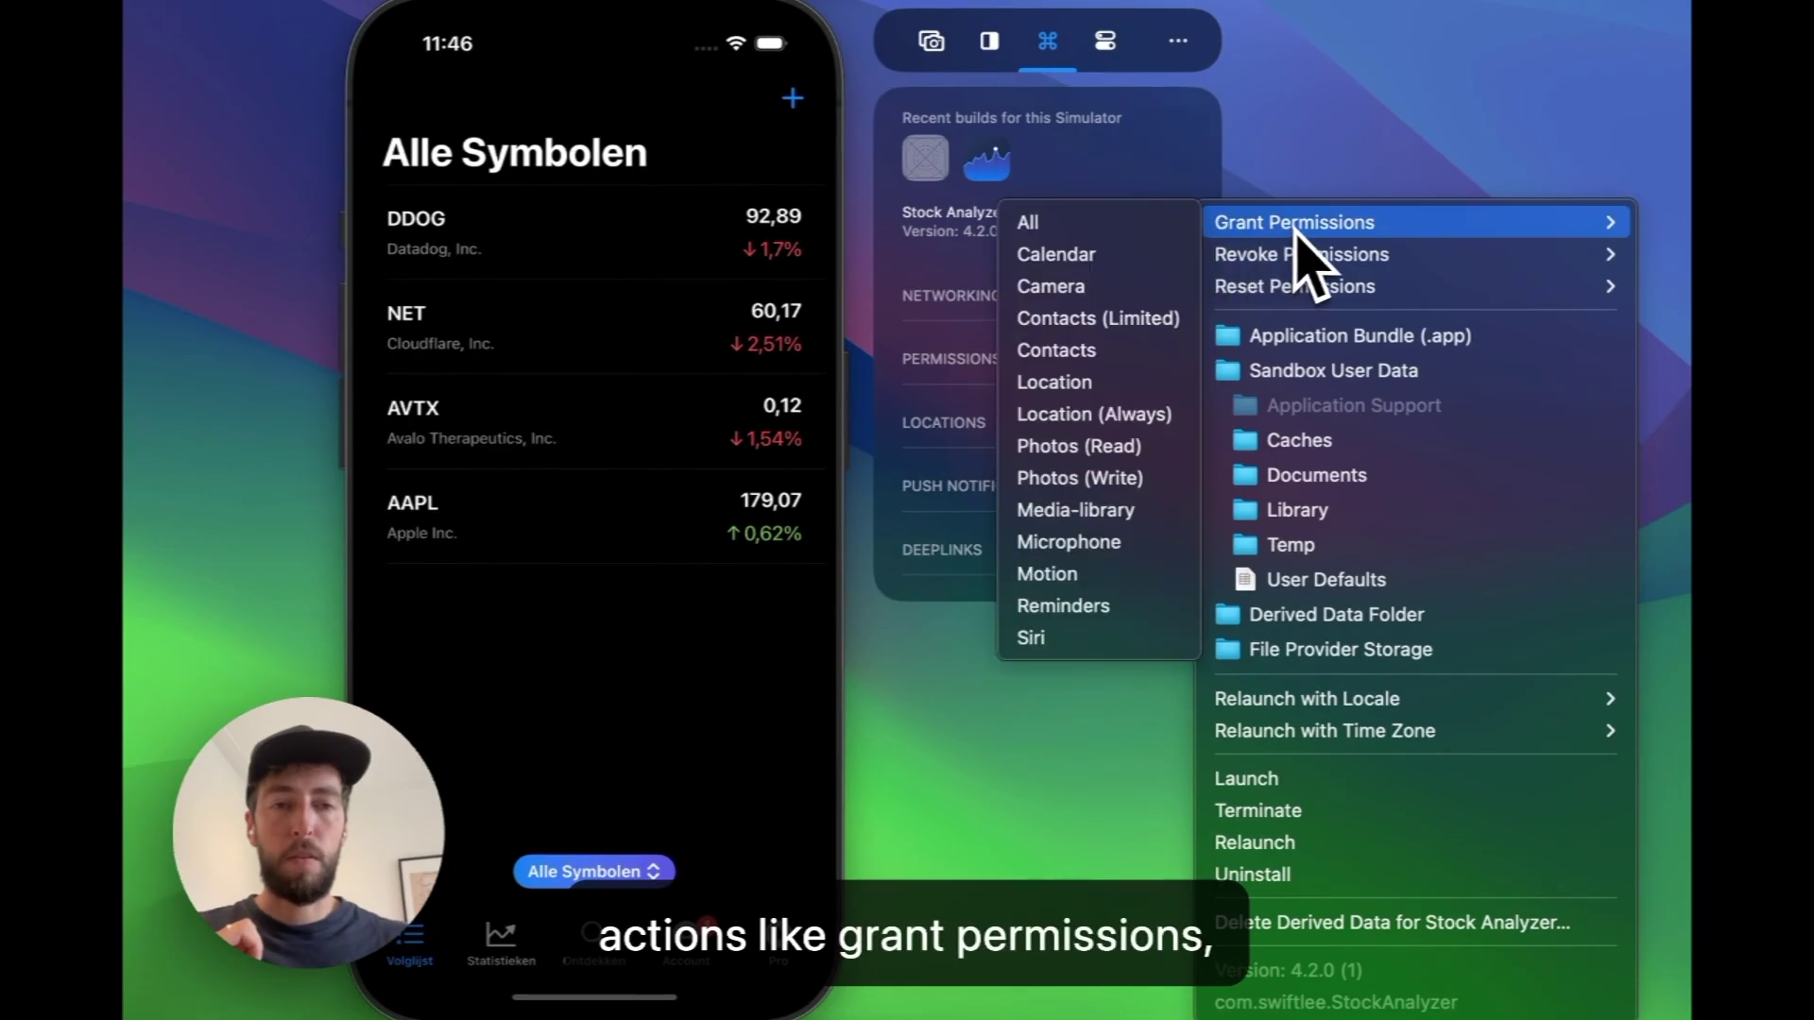
mouse_move(1307, 287)
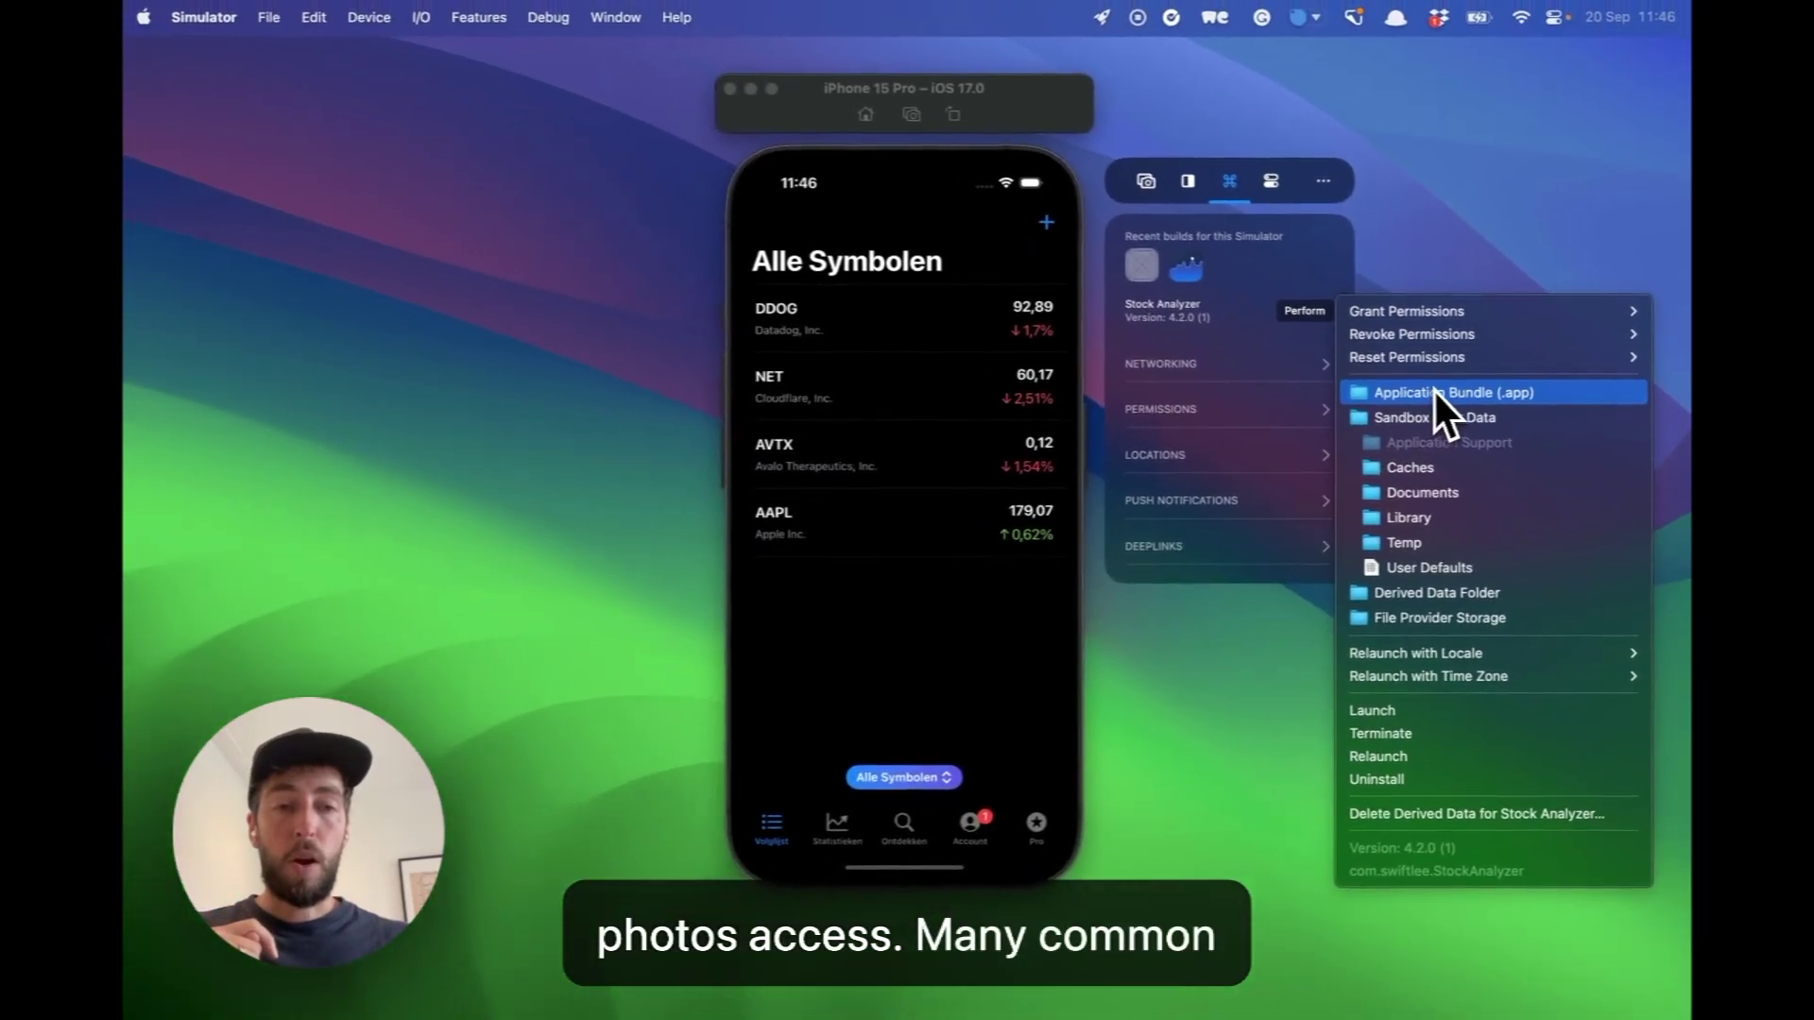
key(Up)
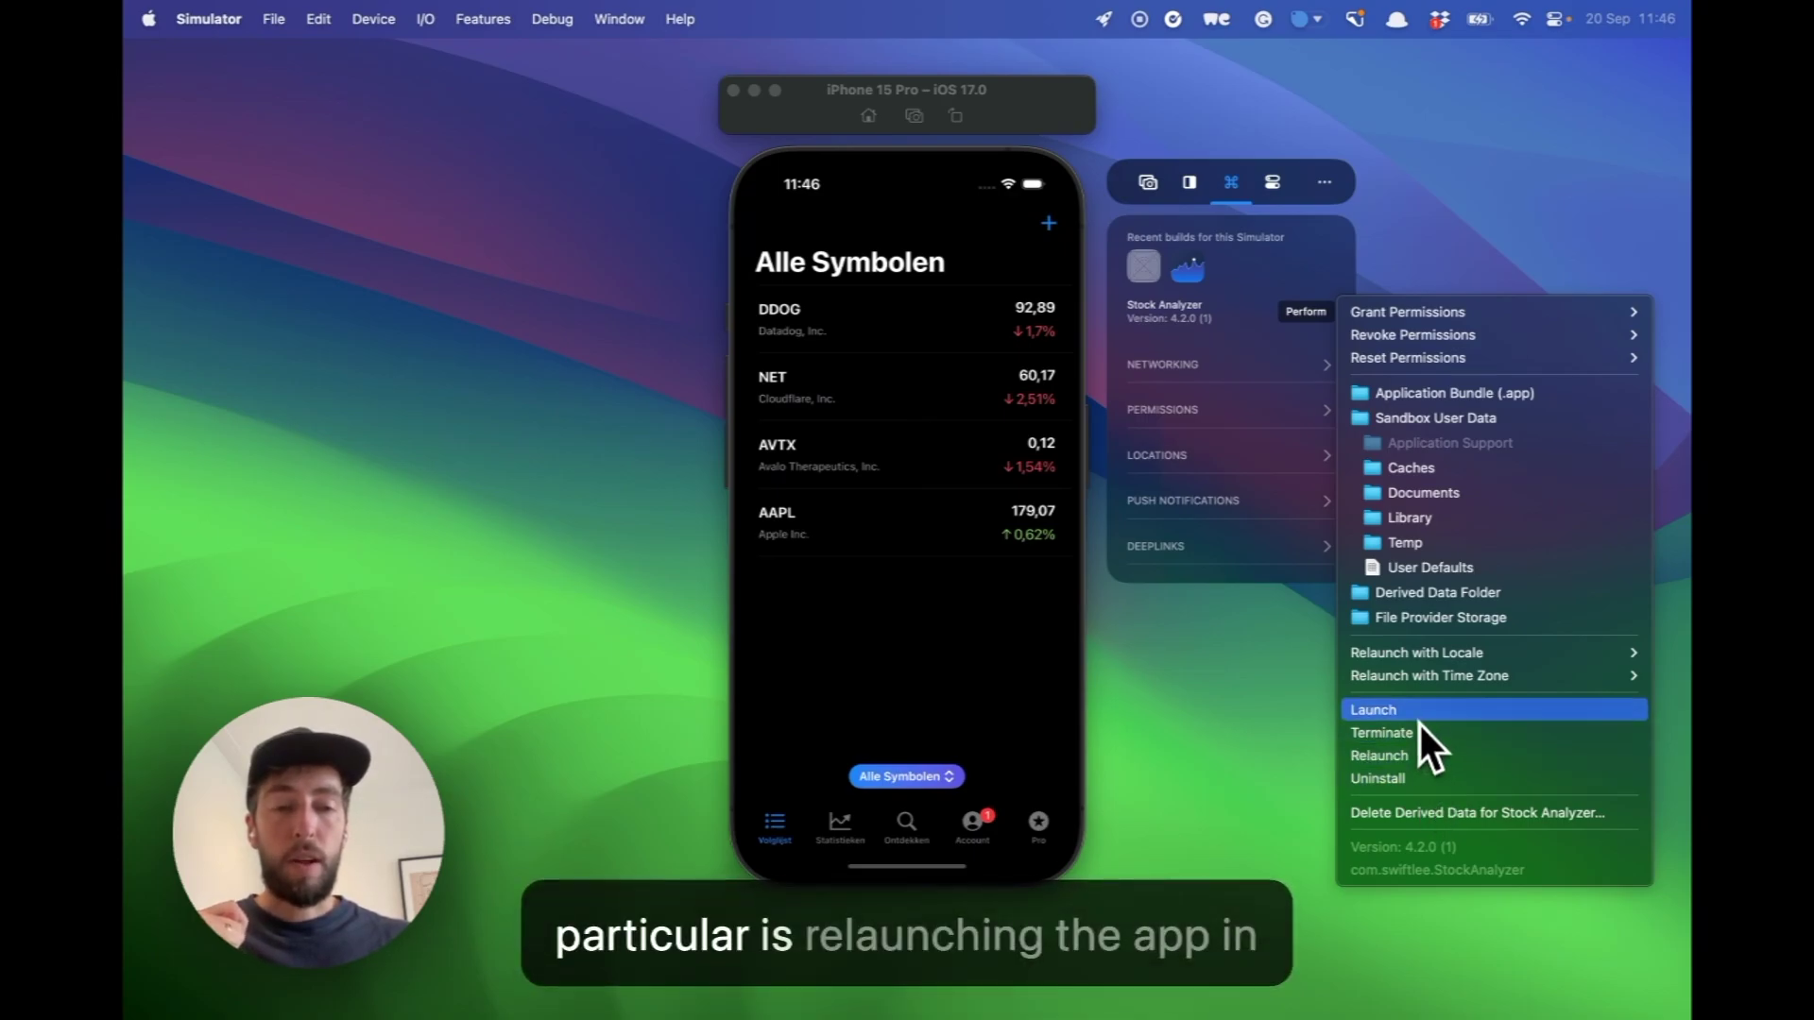
- Relaunch Stock Analyzer with the English locale so the All Symbols list appears in English
mouse_move(1419, 687)
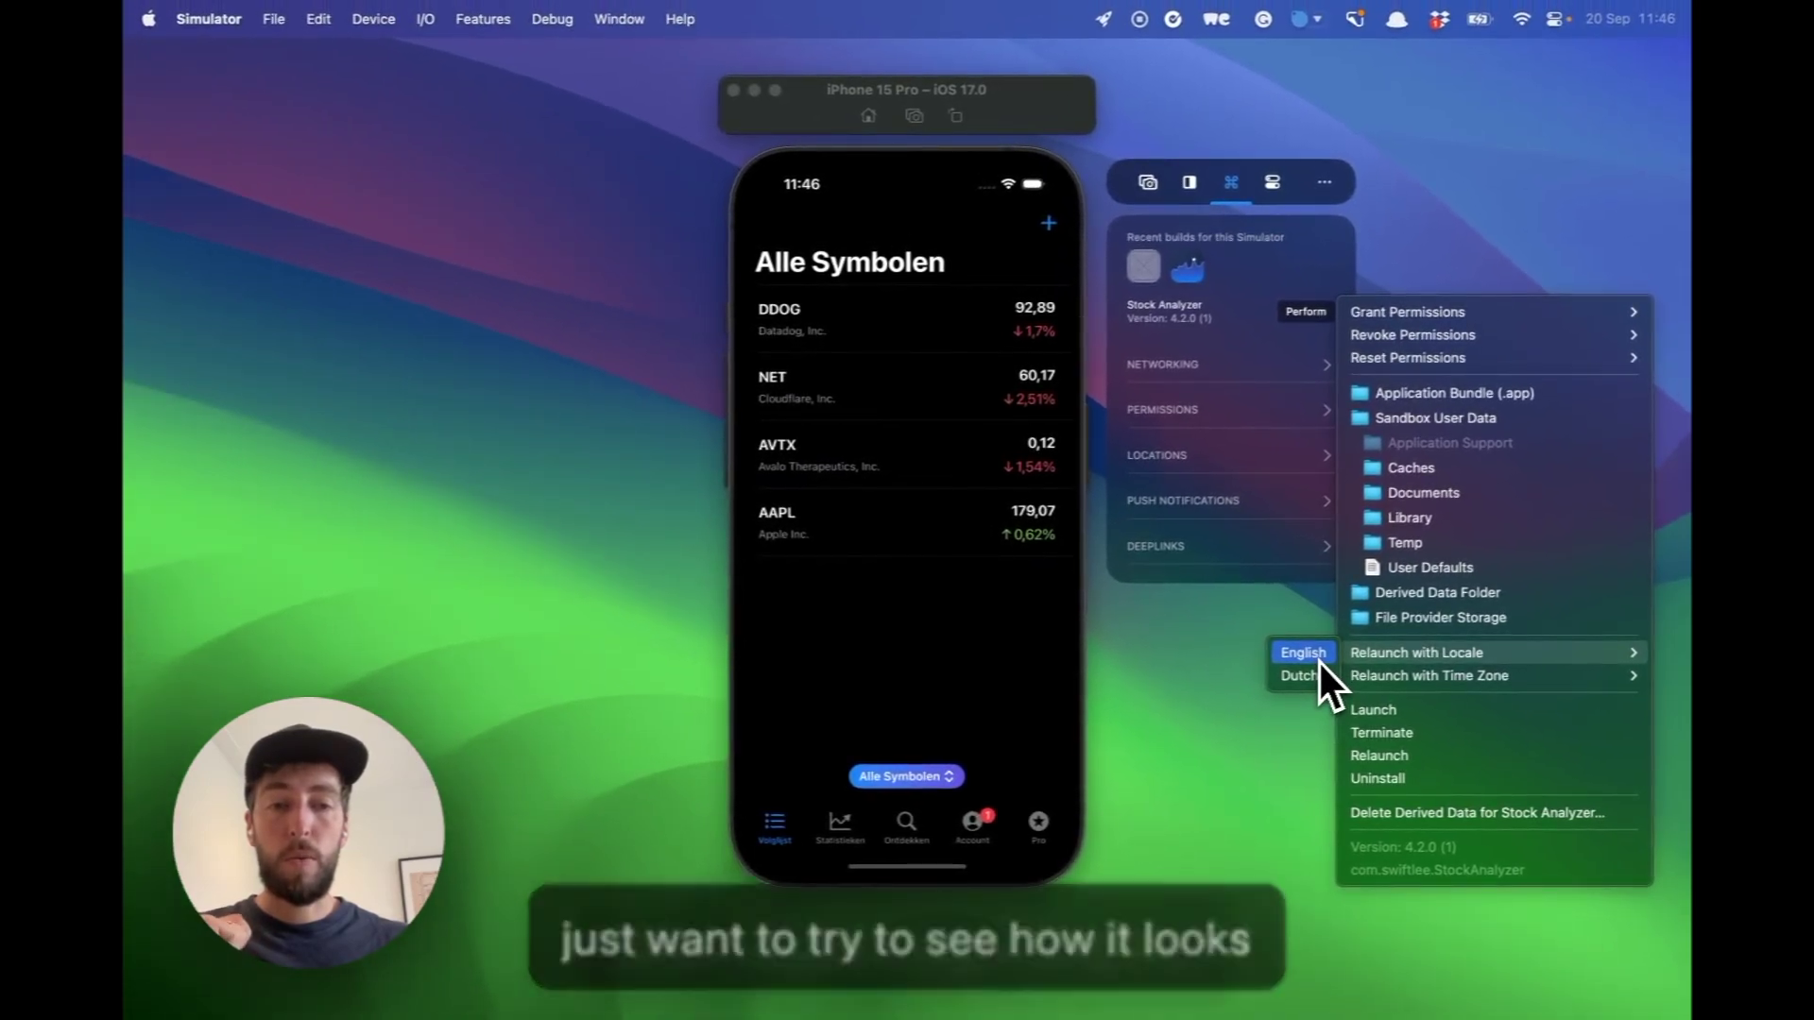
click(1319, 661)
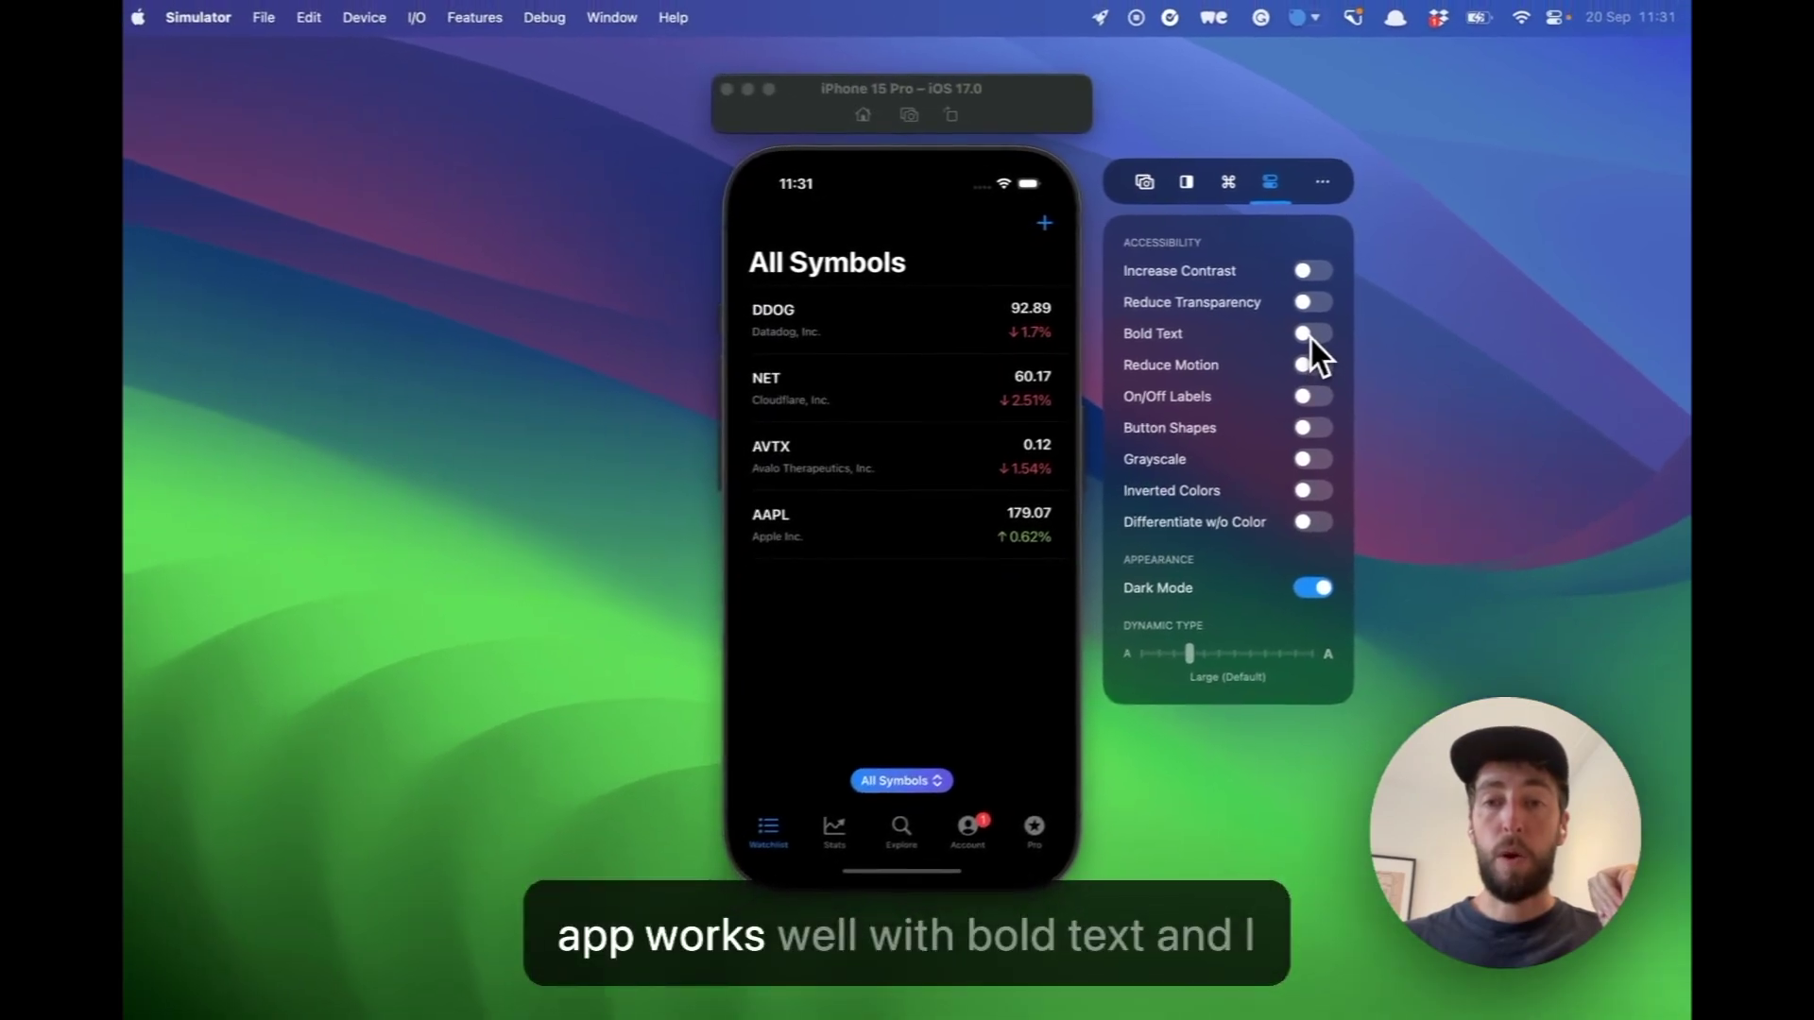
- Turn Bold Text on, Dark Mode off, and raise the Dynamic Type size
click(1129, 401)
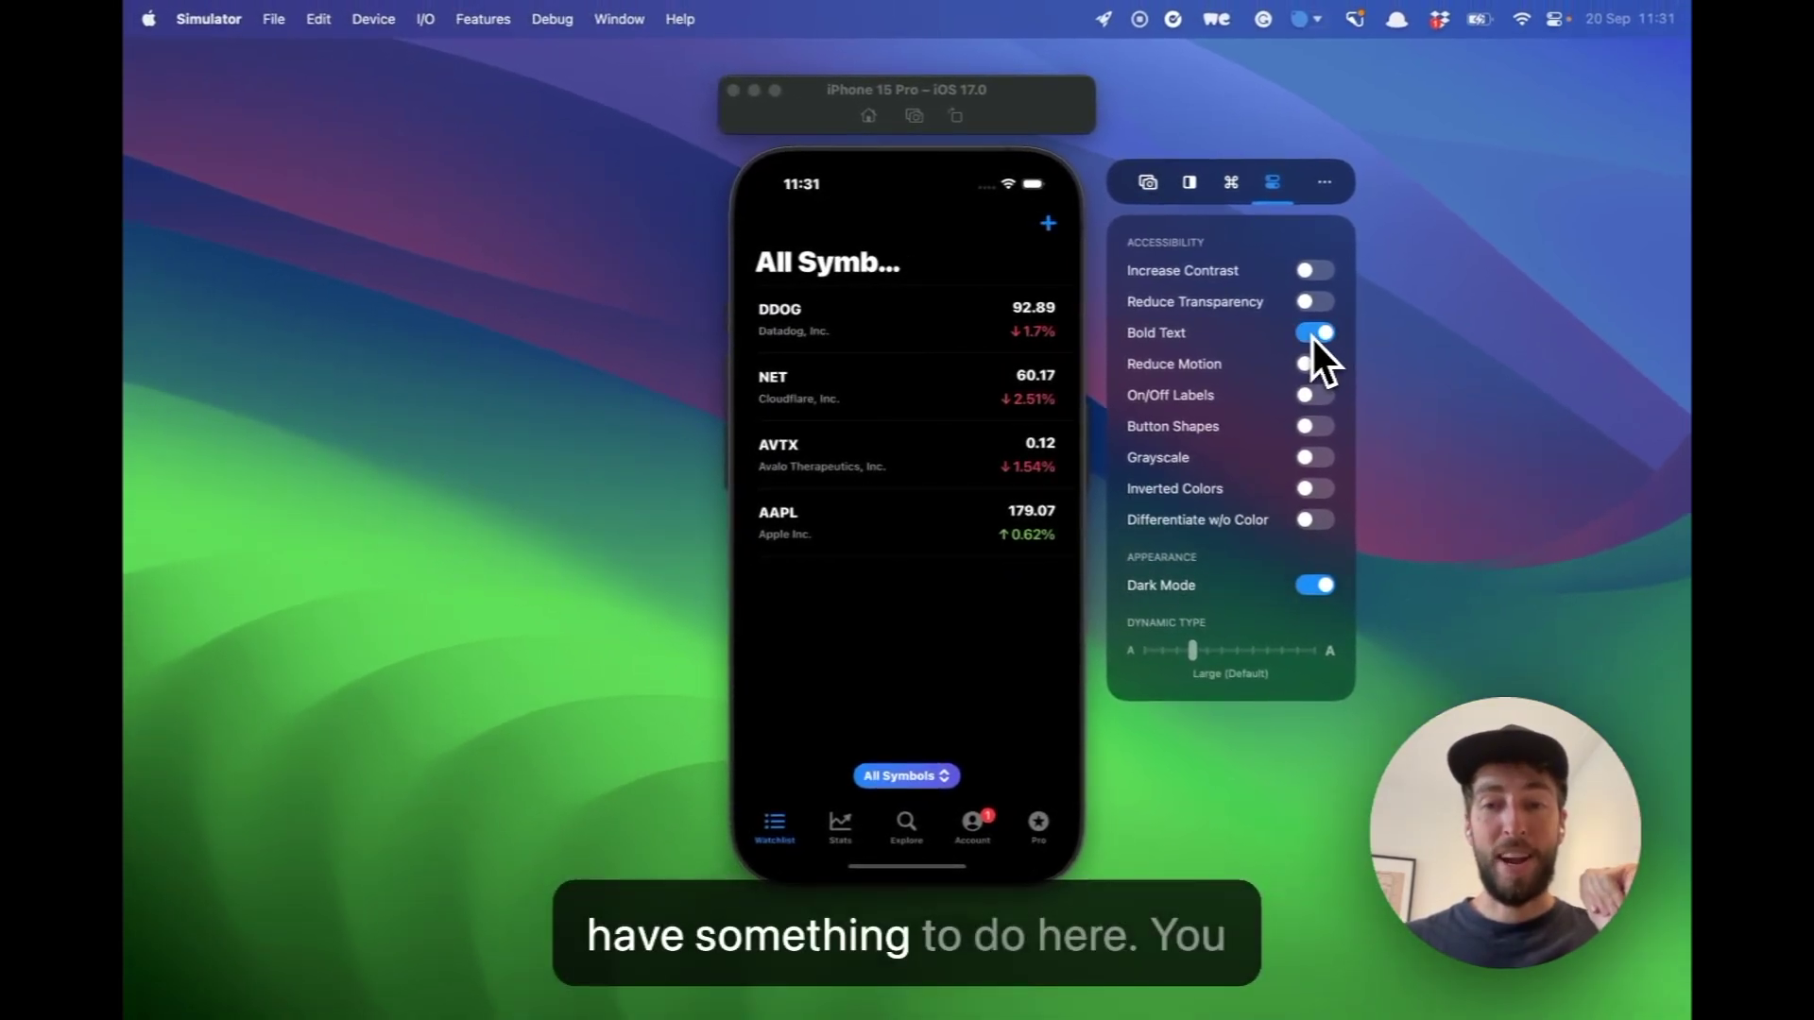
click(1317, 594)
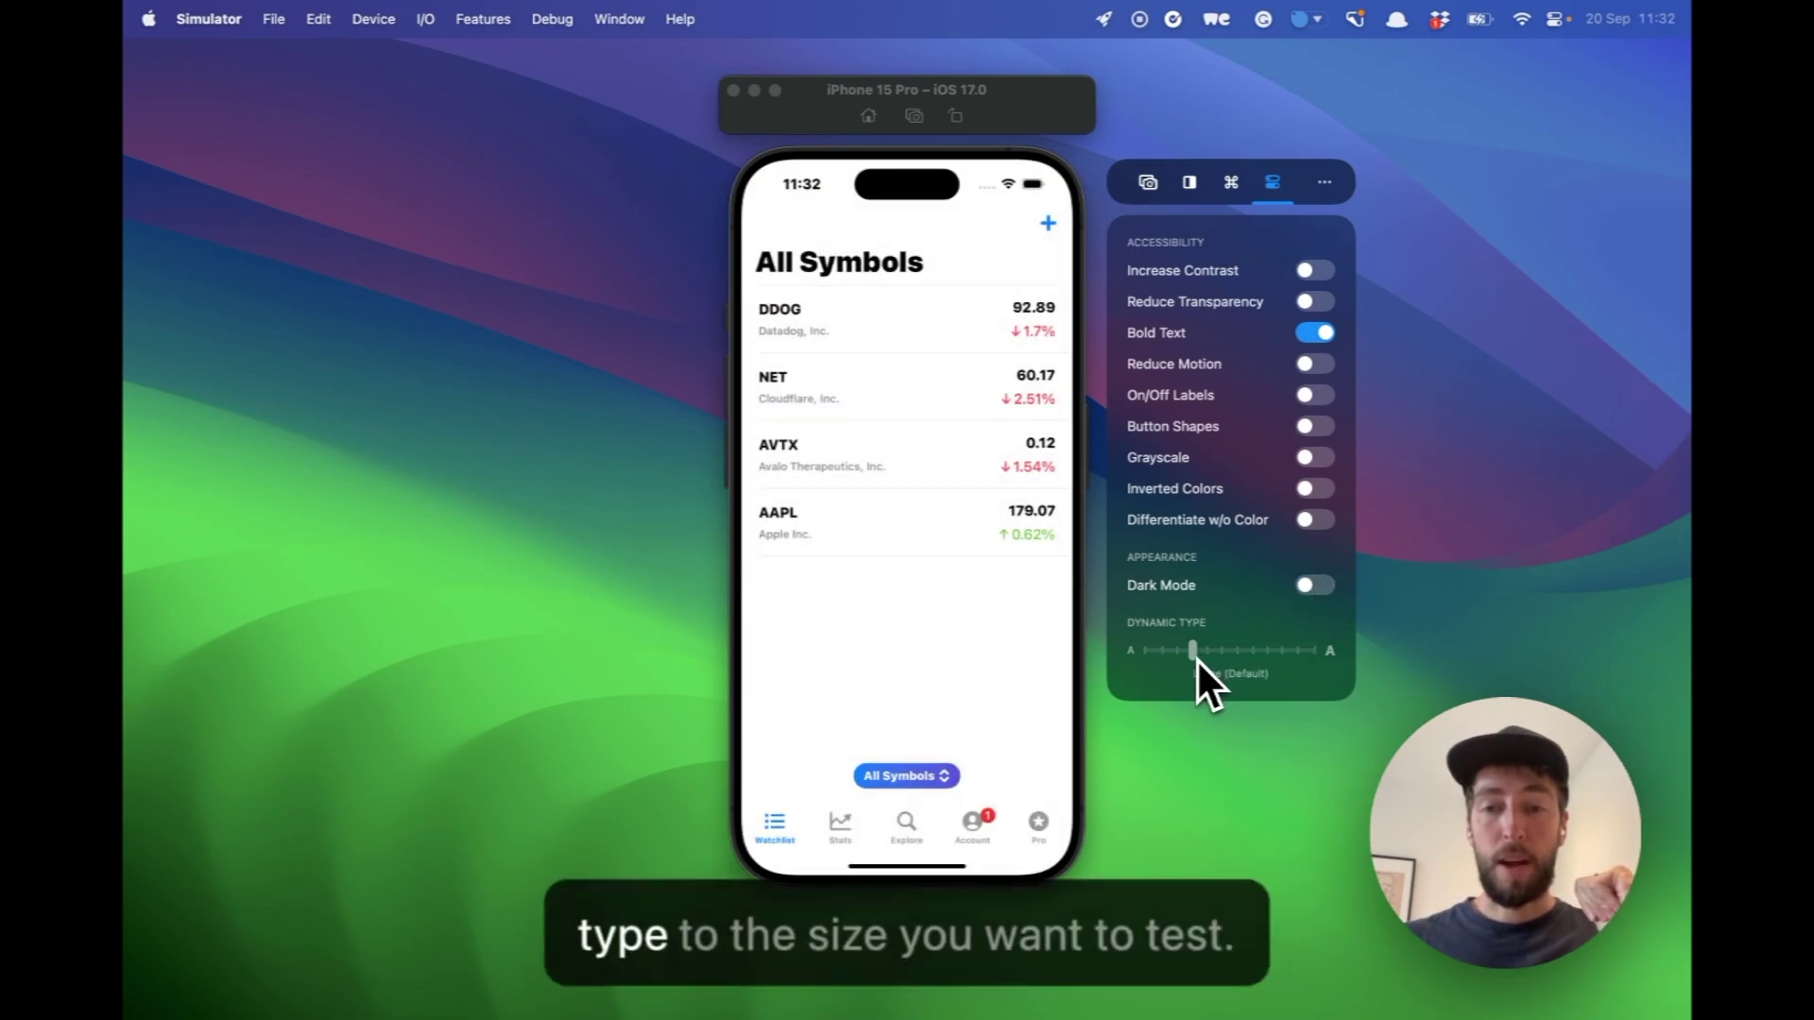
click(1244, 657)
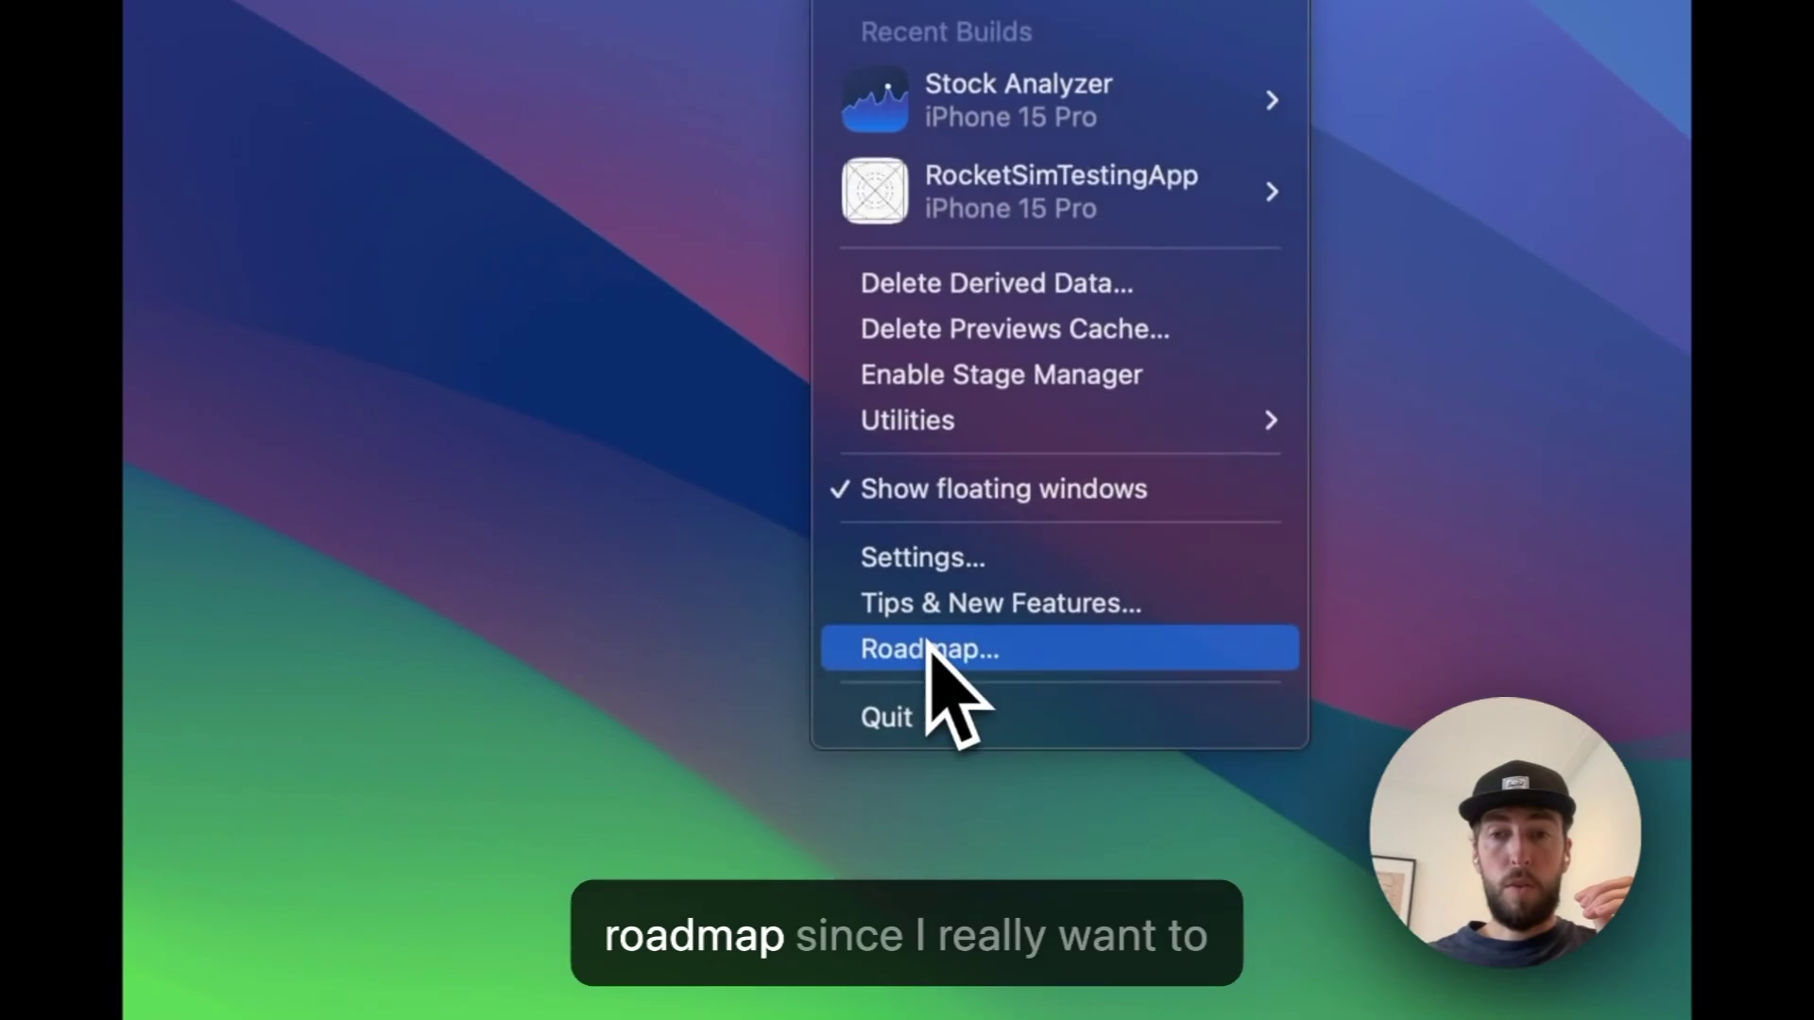
click(959, 1015)
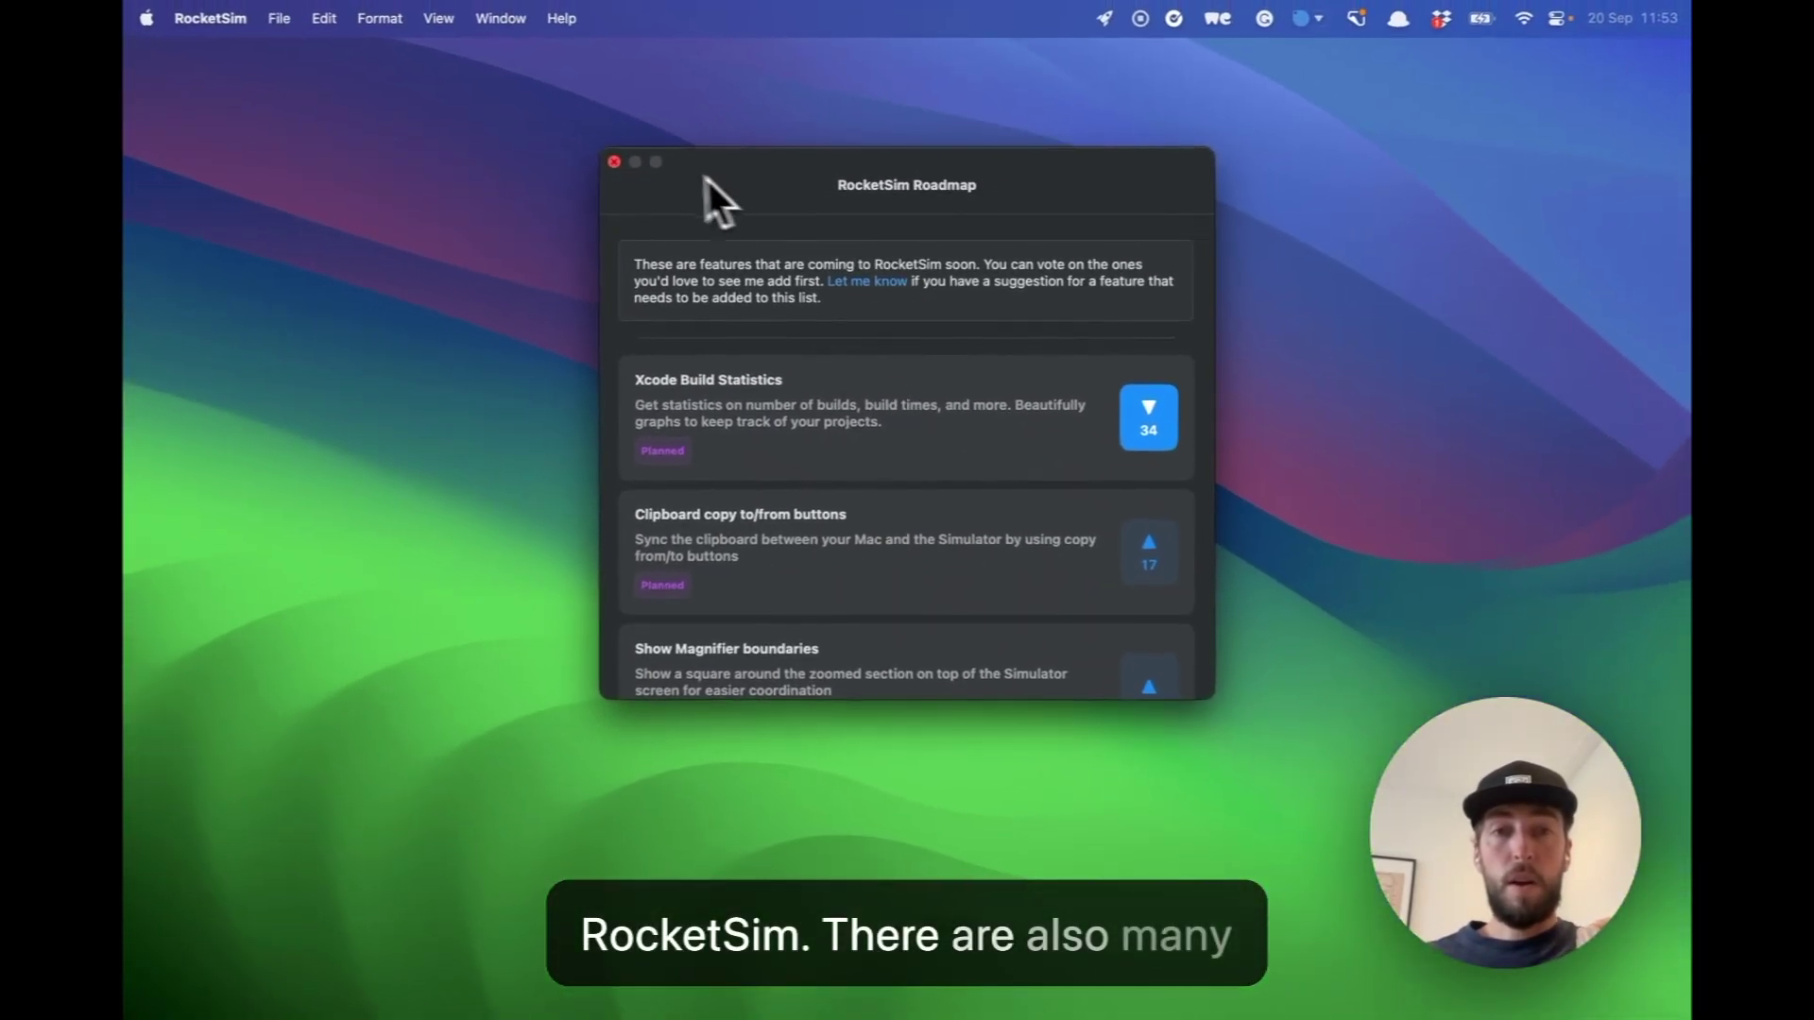
click(491, 122)
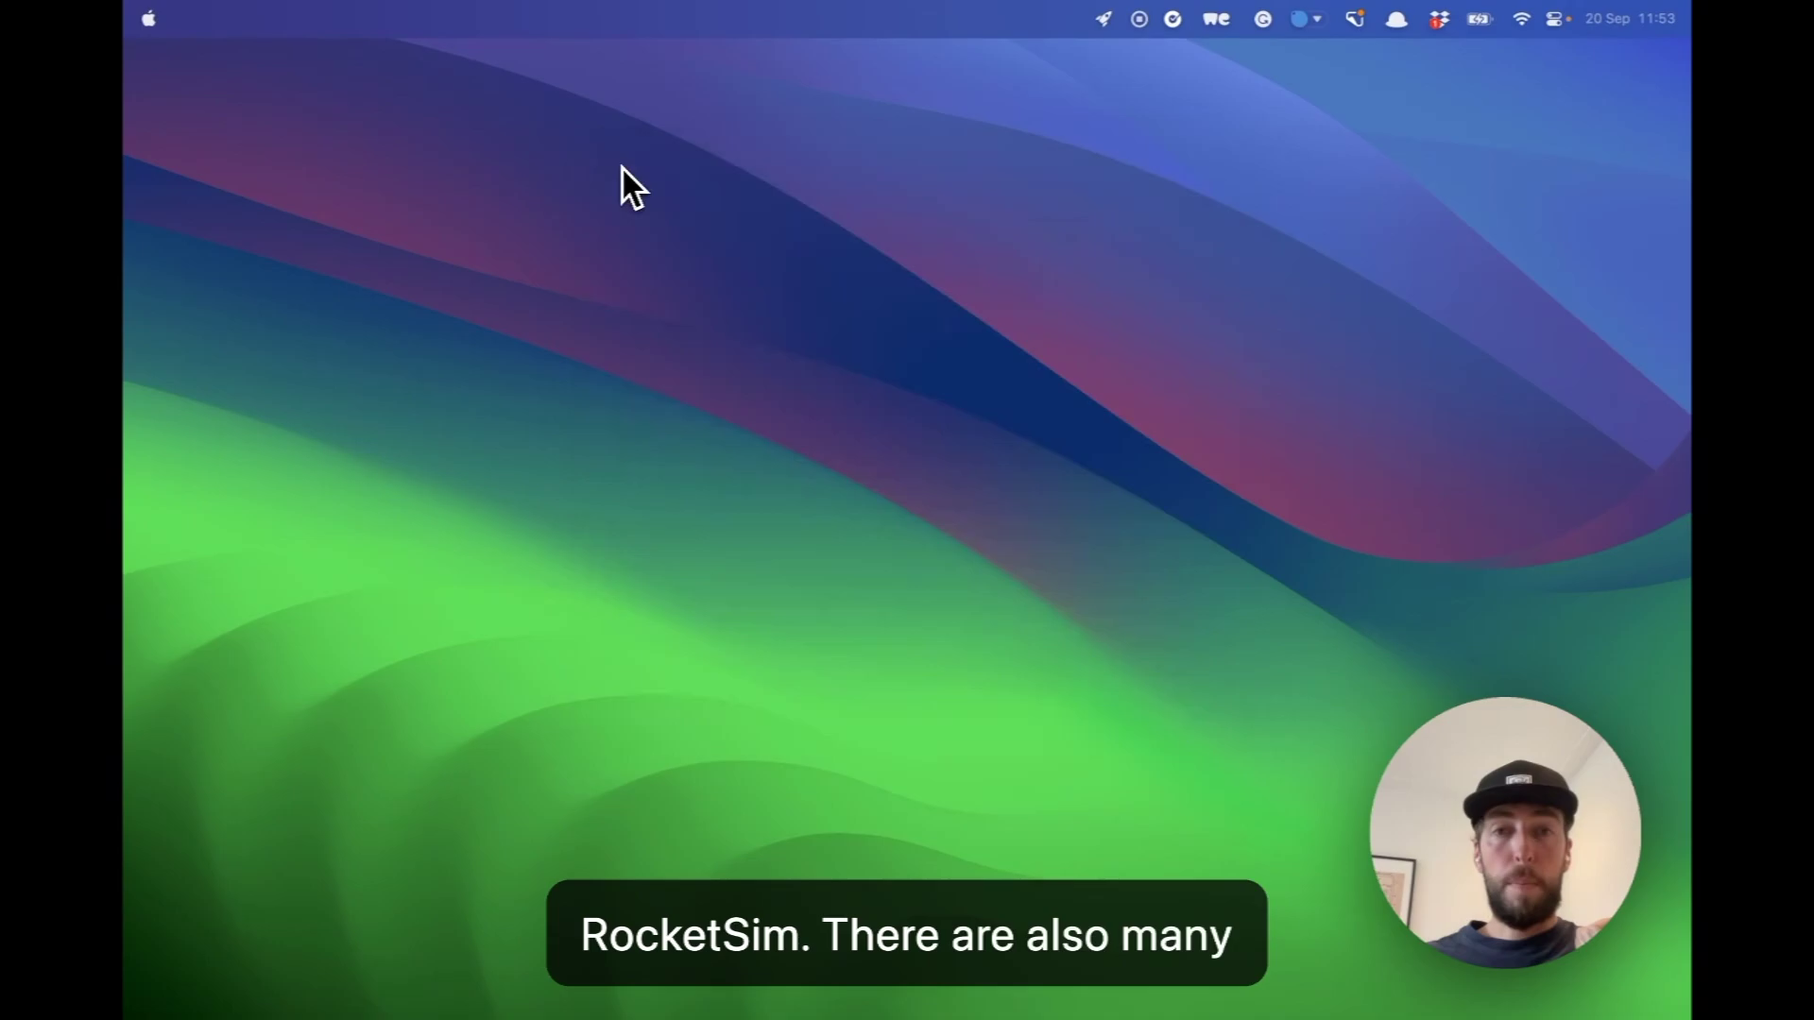
click(1103, 21)
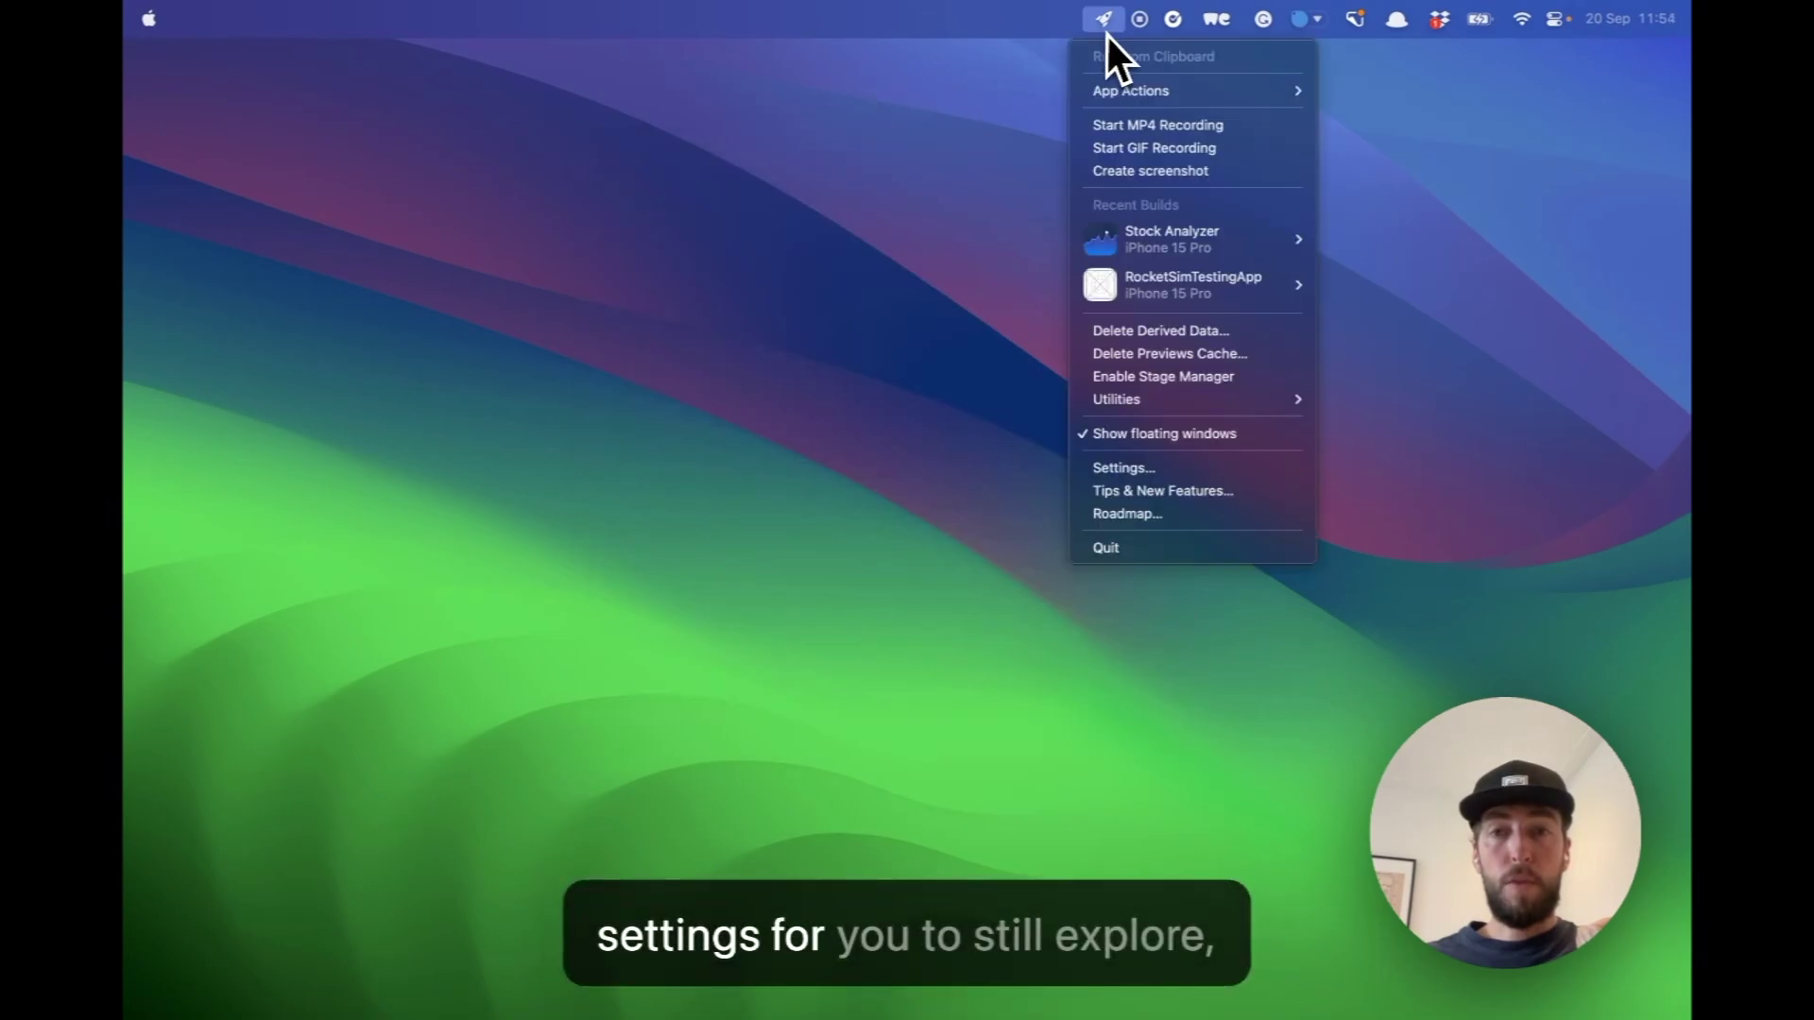
- In RocketSim Settings, browse Shortcuts, App Actions, Comparing, Captures, General, then About
click(1151, 471)
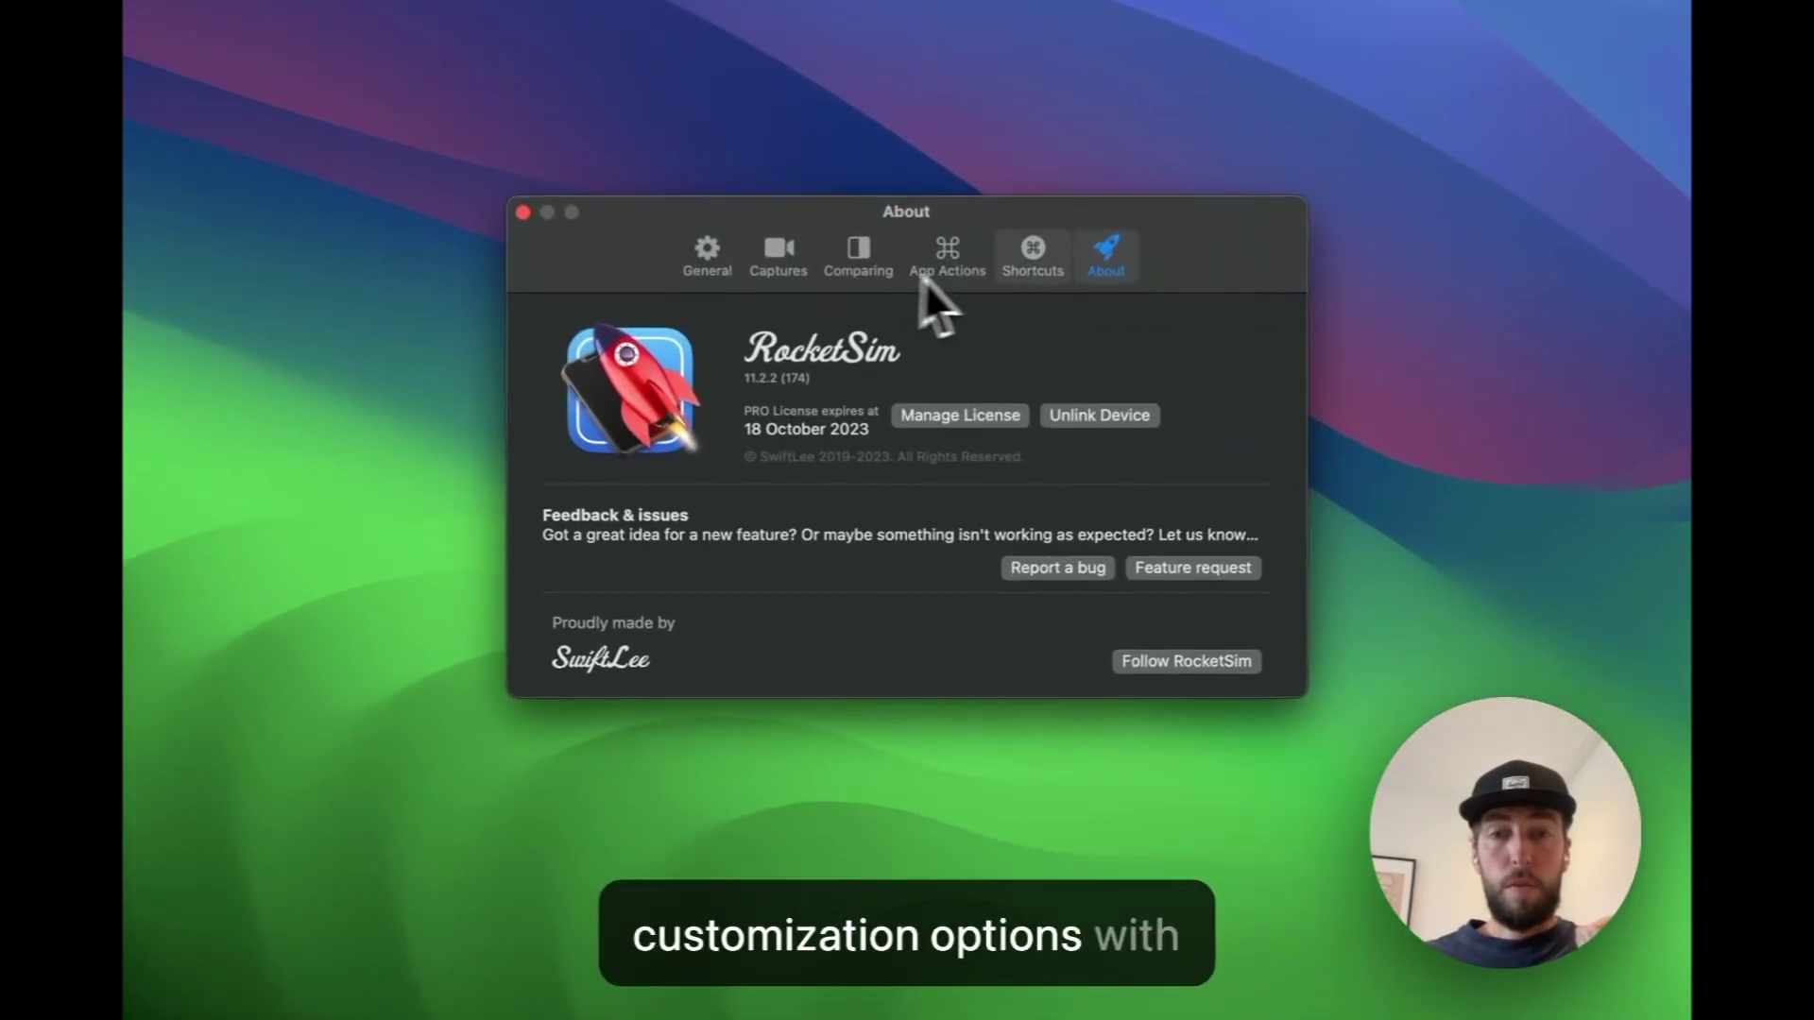
click(1033, 257)
click(952, 267)
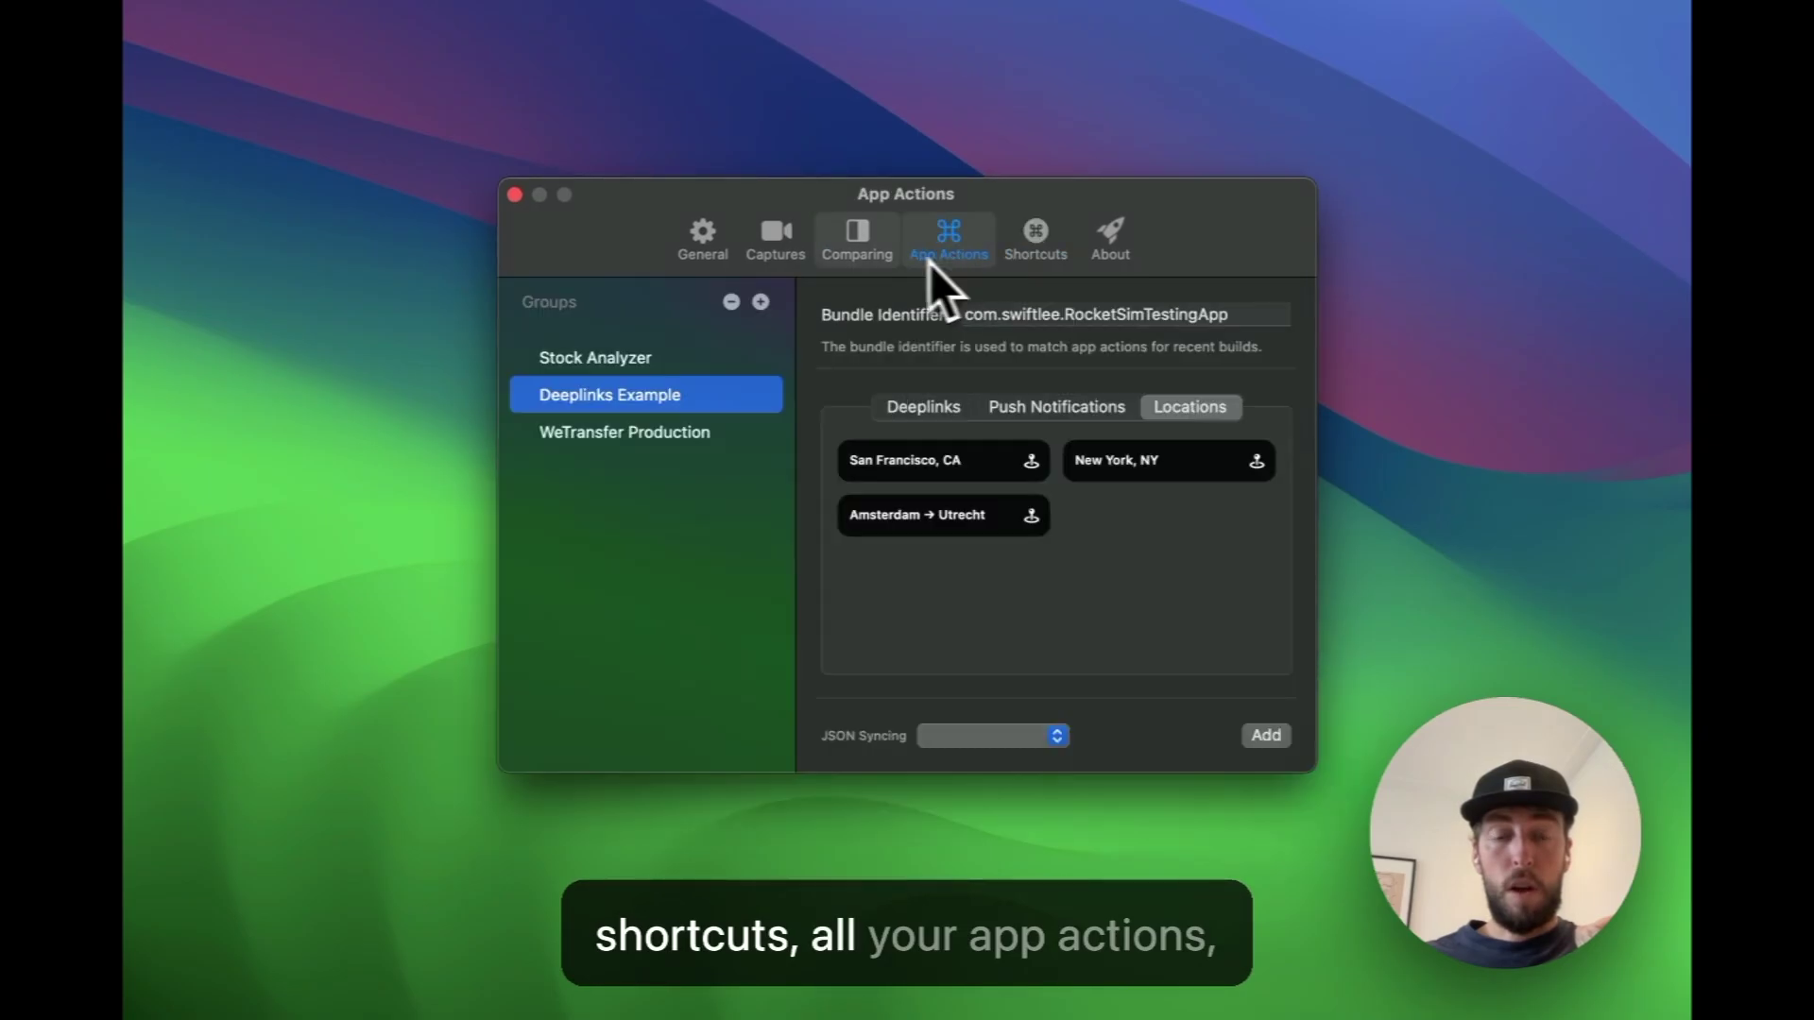
click(879, 255)
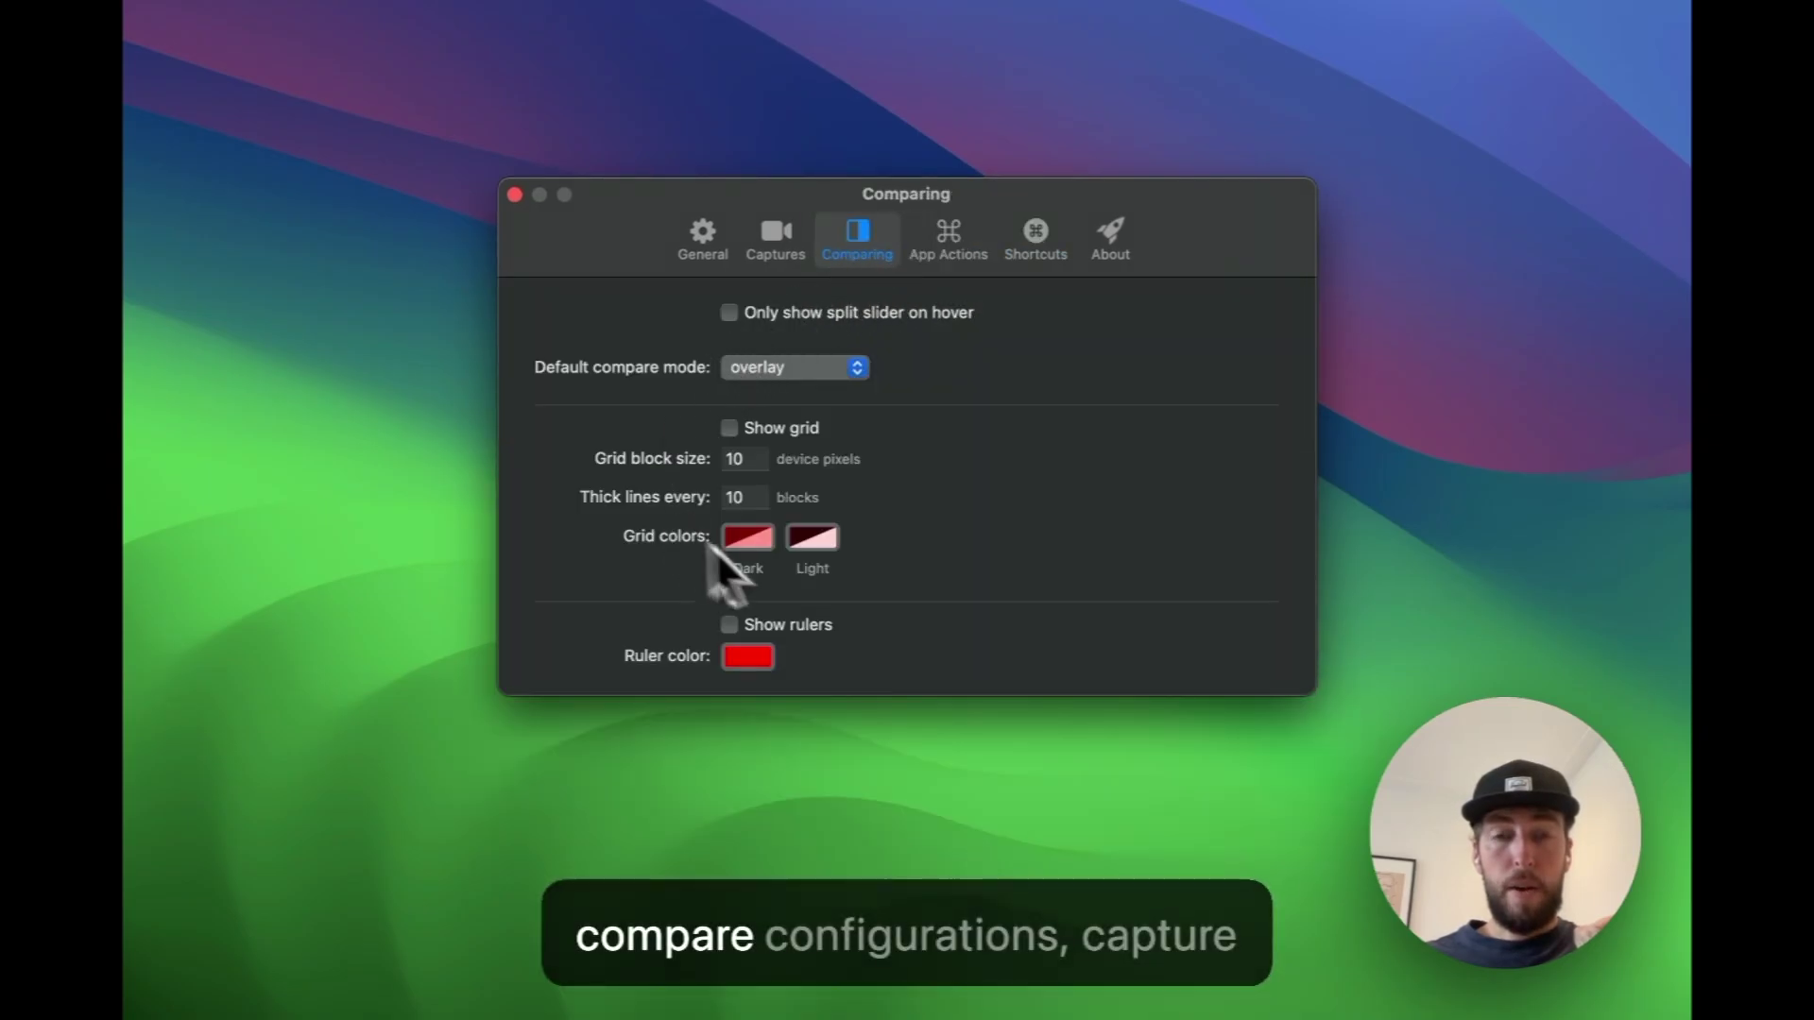
click(765, 244)
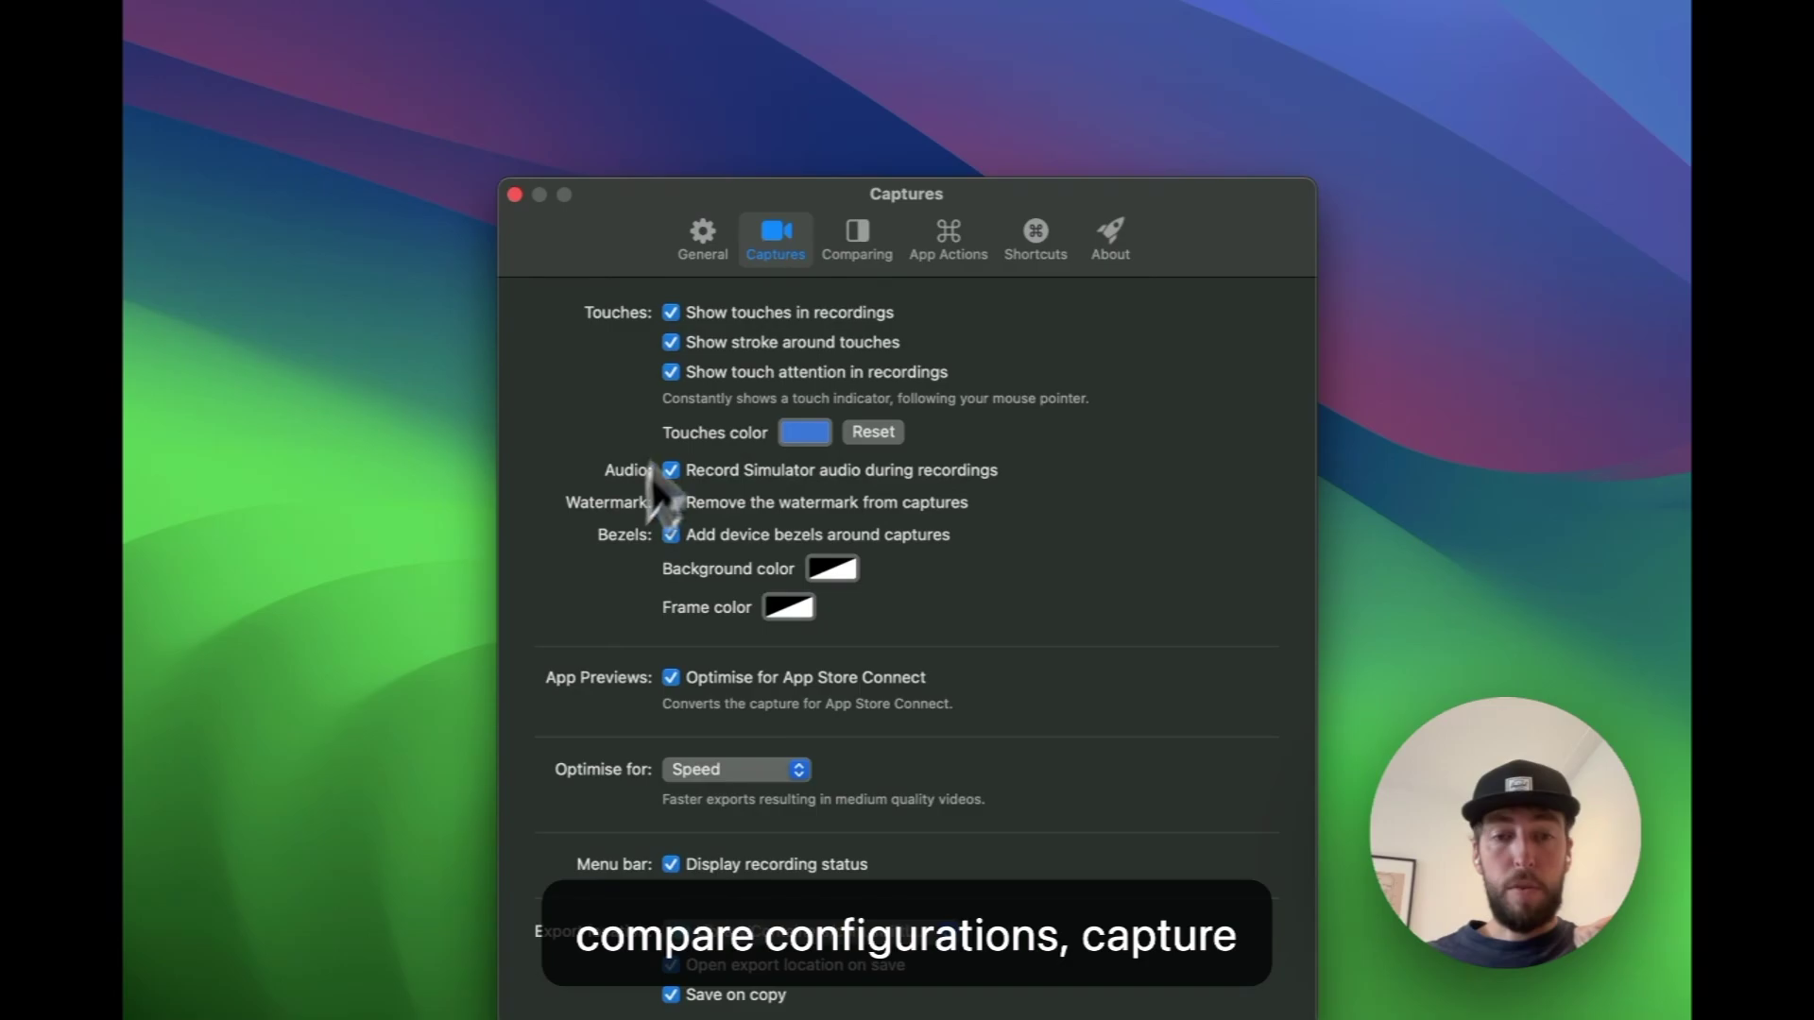
click(706, 248)
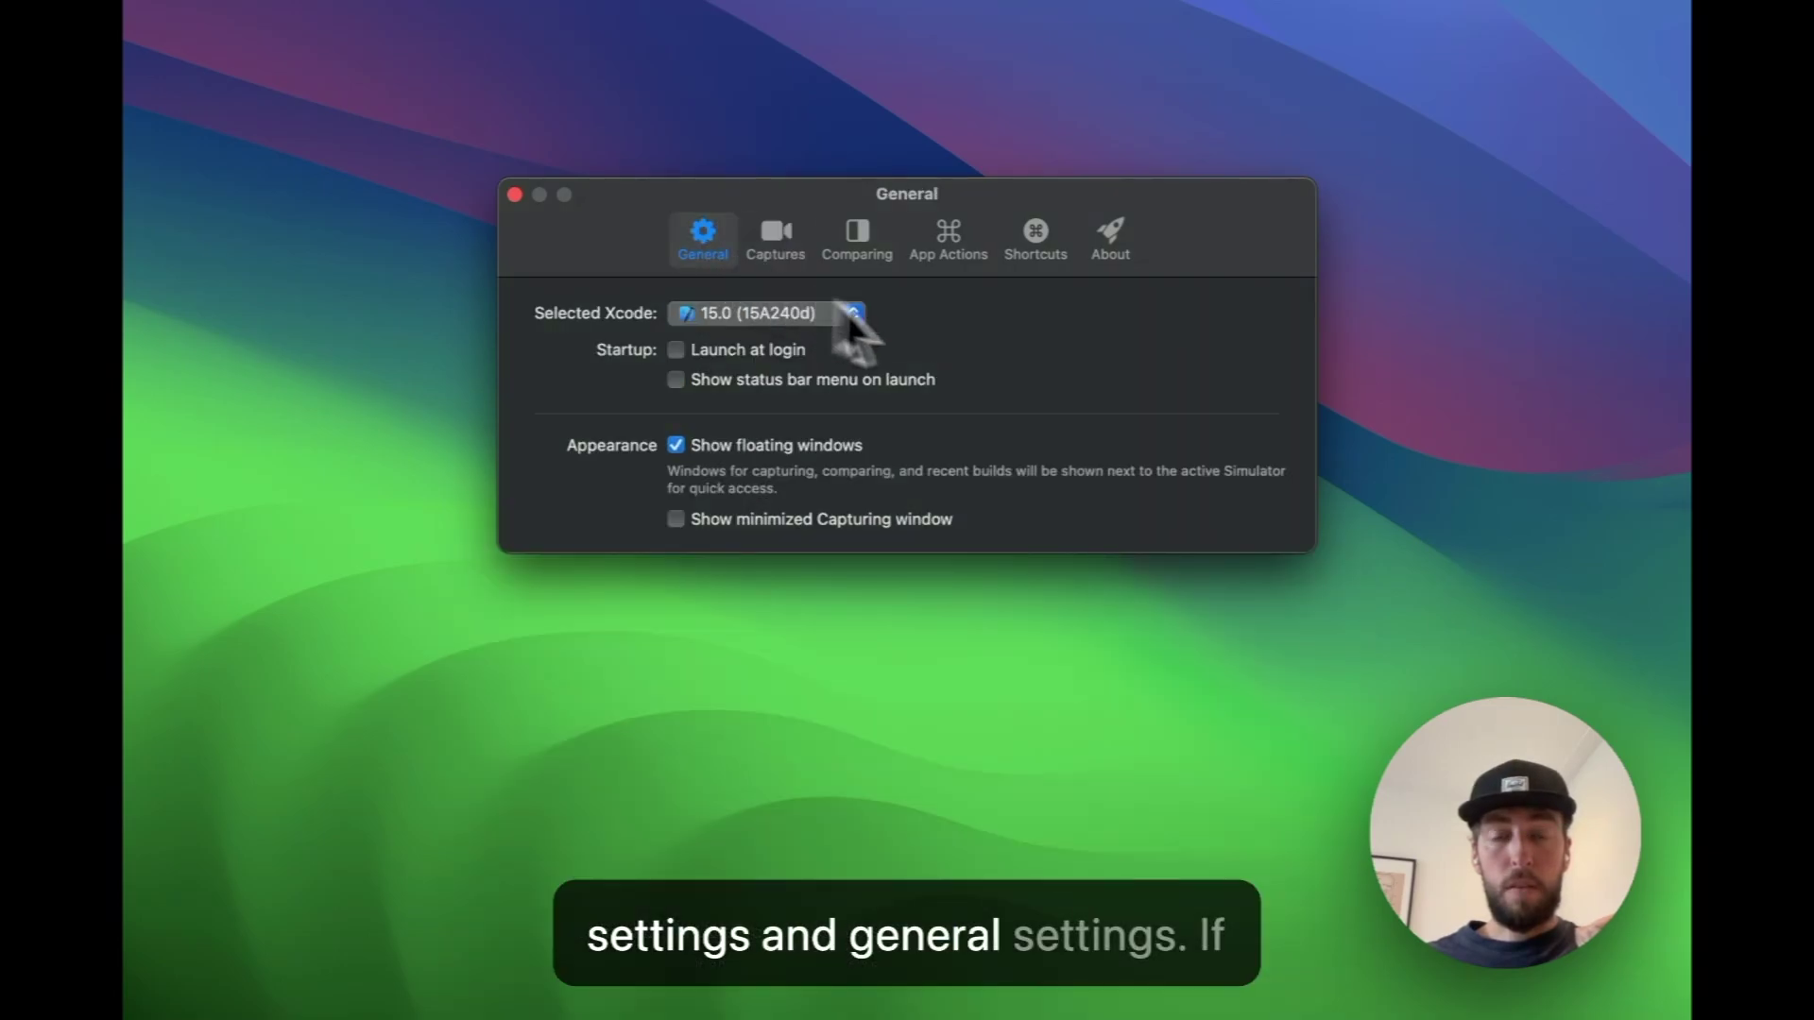
click(1125, 254)
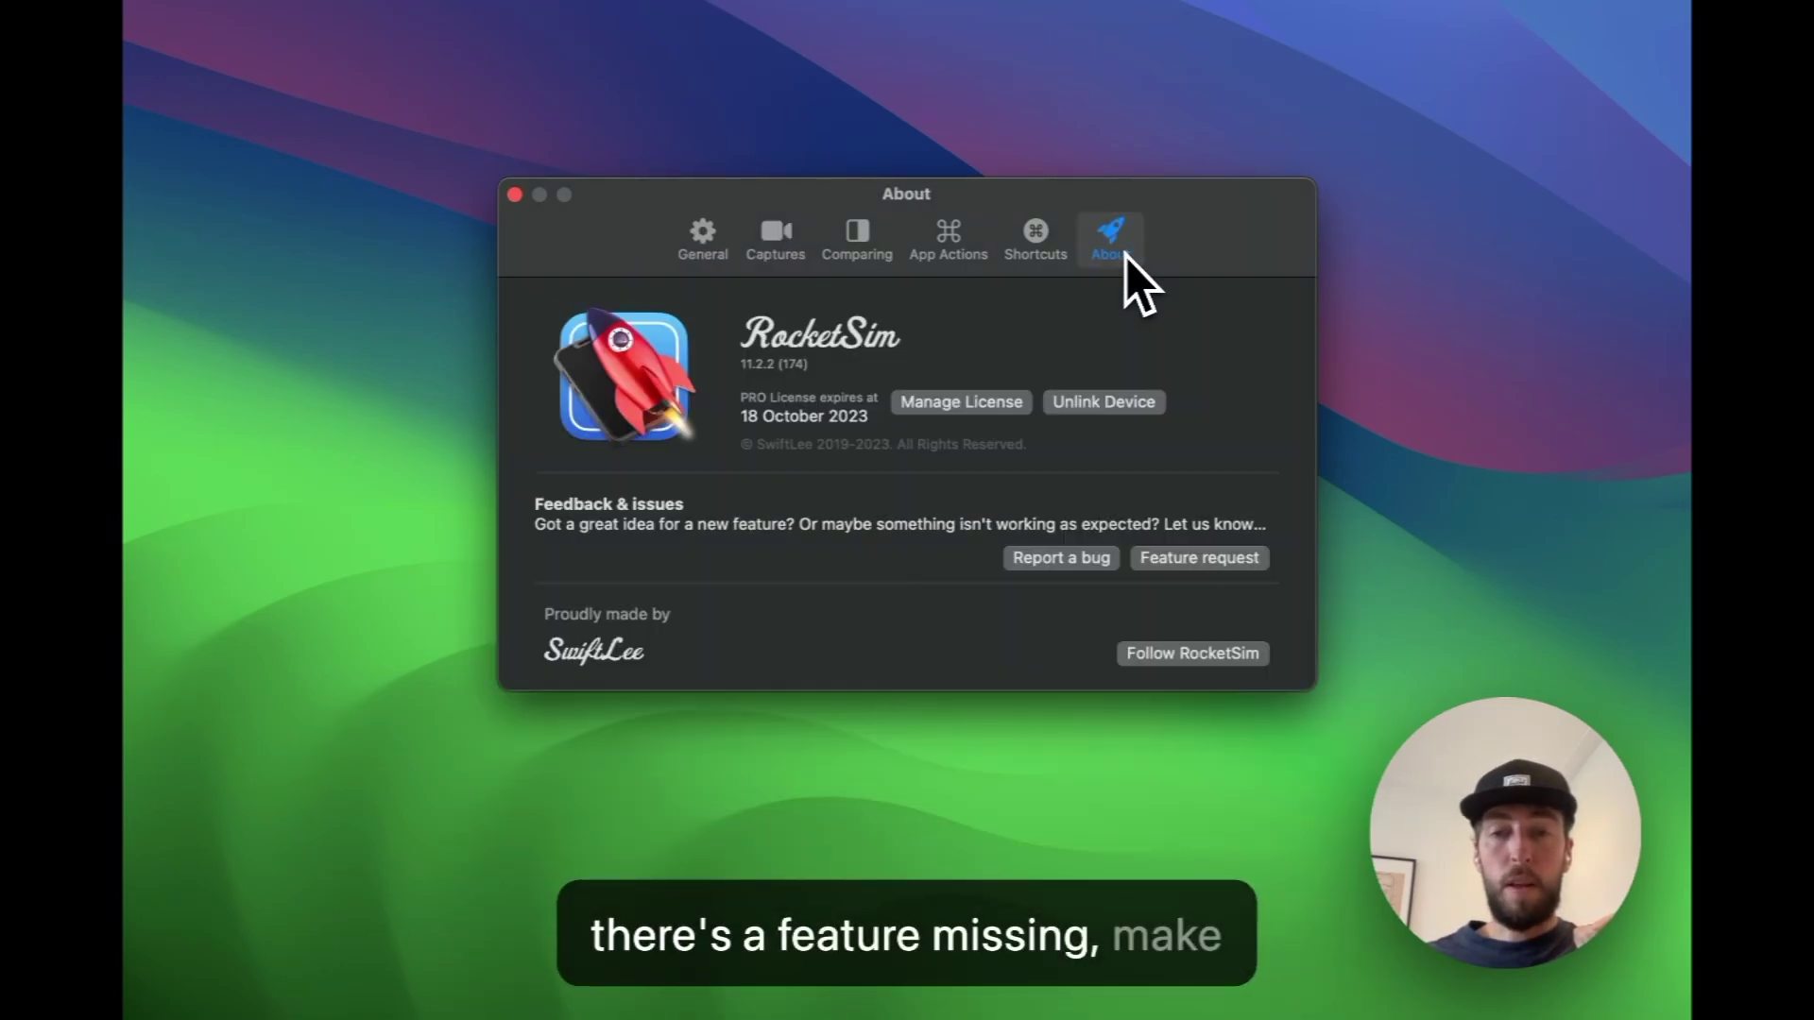
- Choose Feature request in the About pane to load RocketSim's GitHub issues page
click(1182, 559)
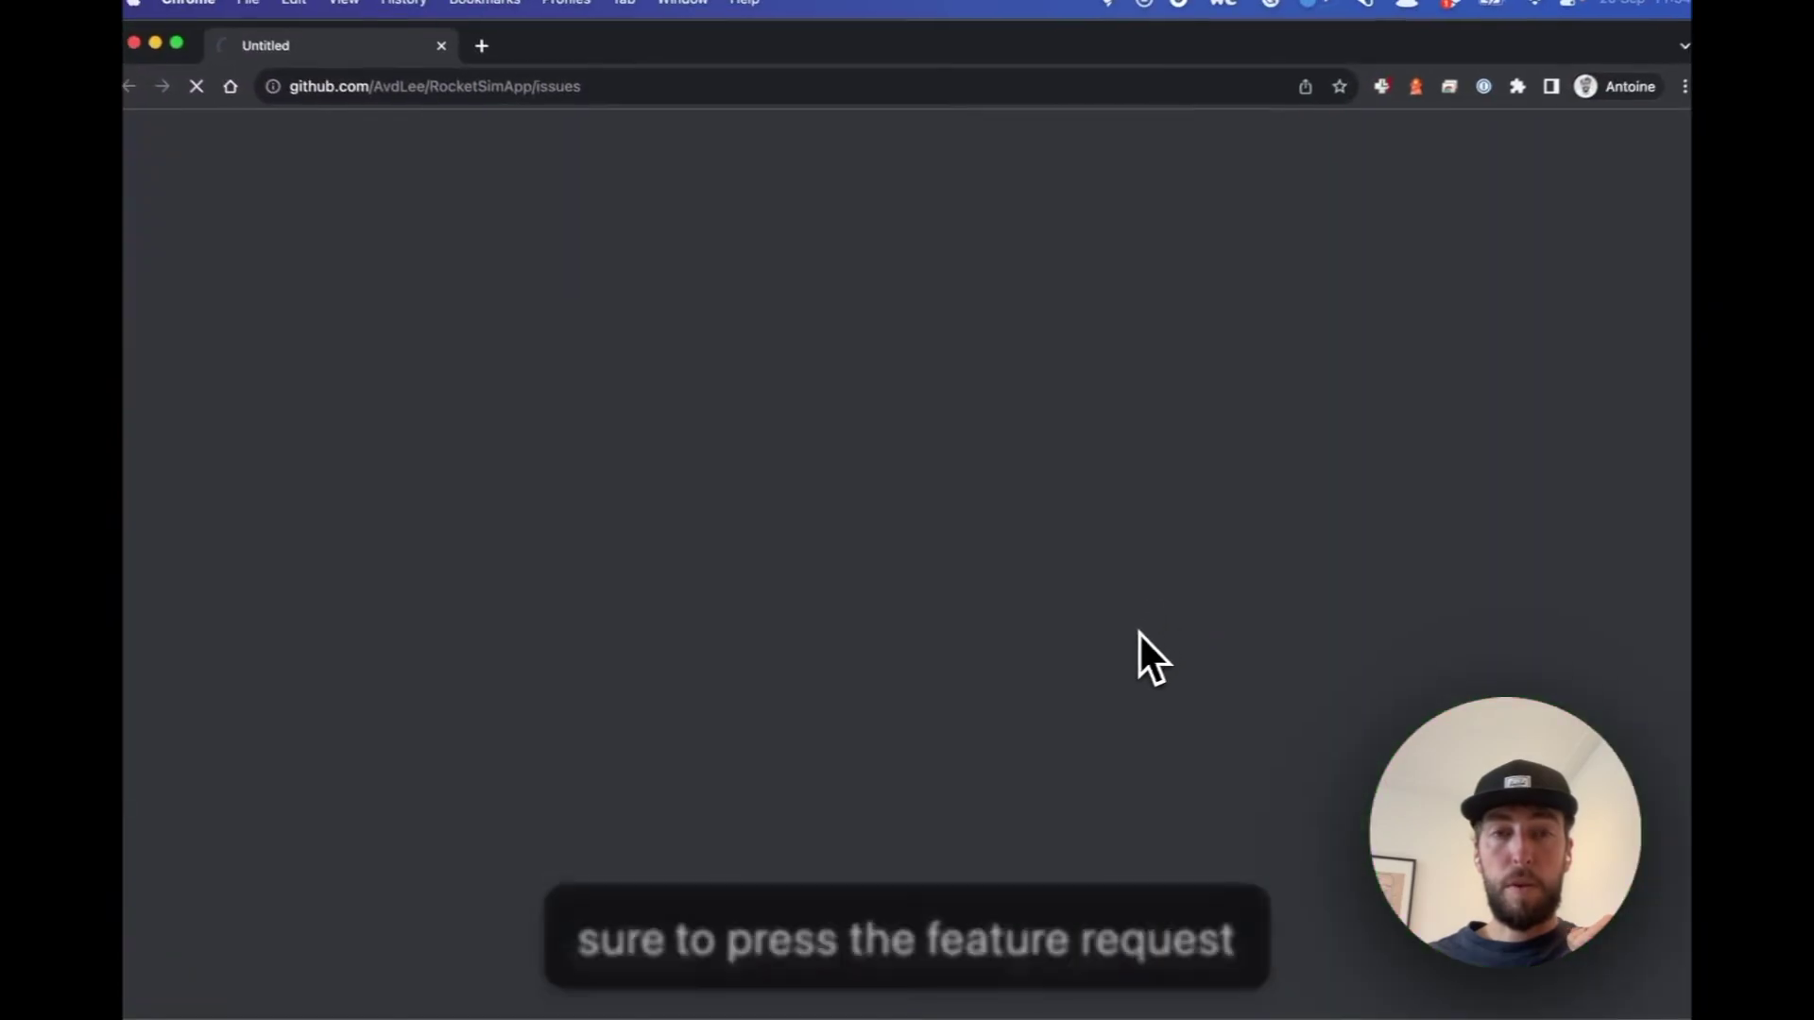